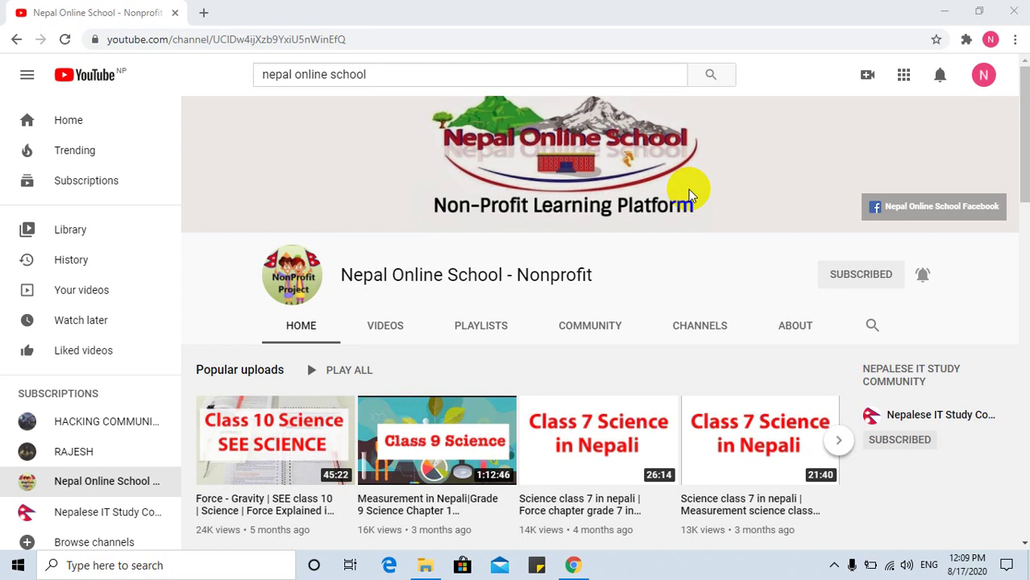
Minimize the browser window and refresh the desktop
click(944, 12)
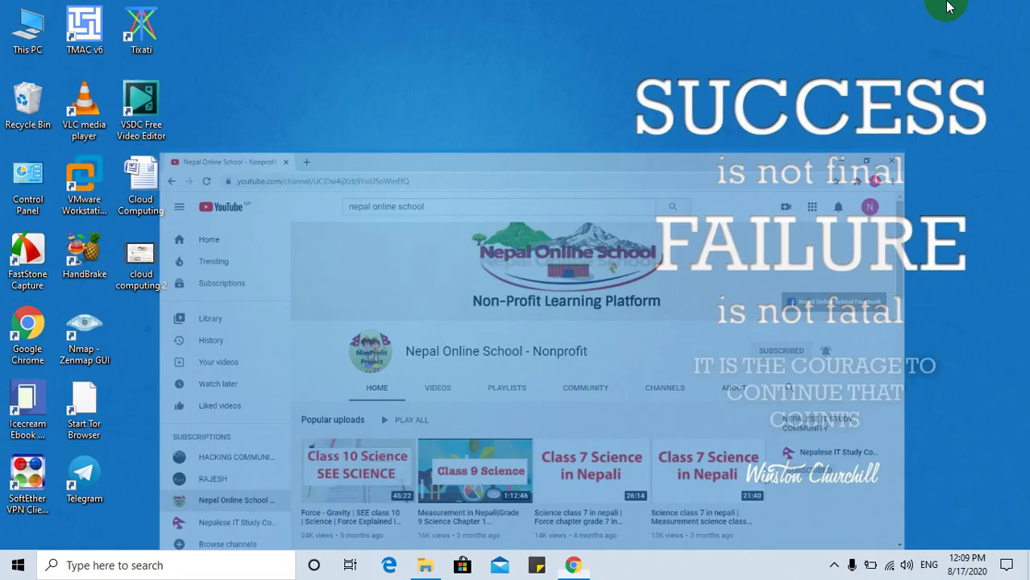
right_click(248, 147)
click(275, 194)
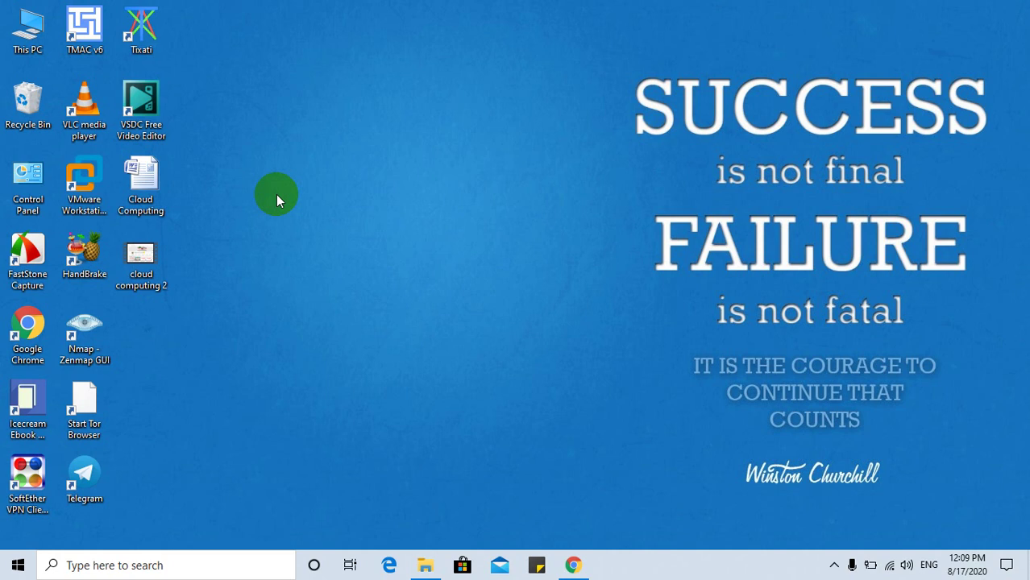
right_click(276, 195)
click(305, 235)
Open the Windows folder on Local Disk (C:) from This PC
double_click(33, 27)
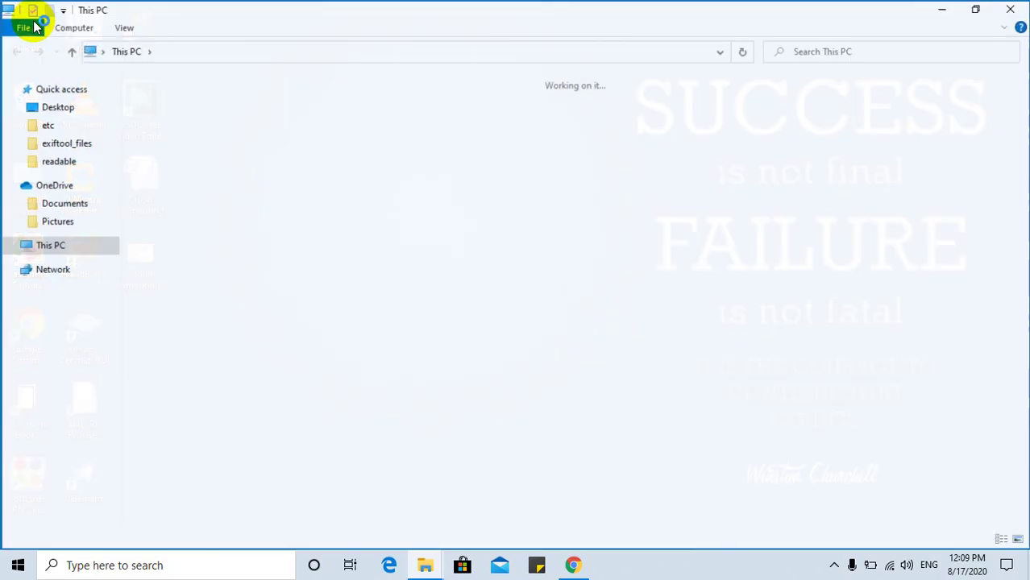
double_click(232, 209)
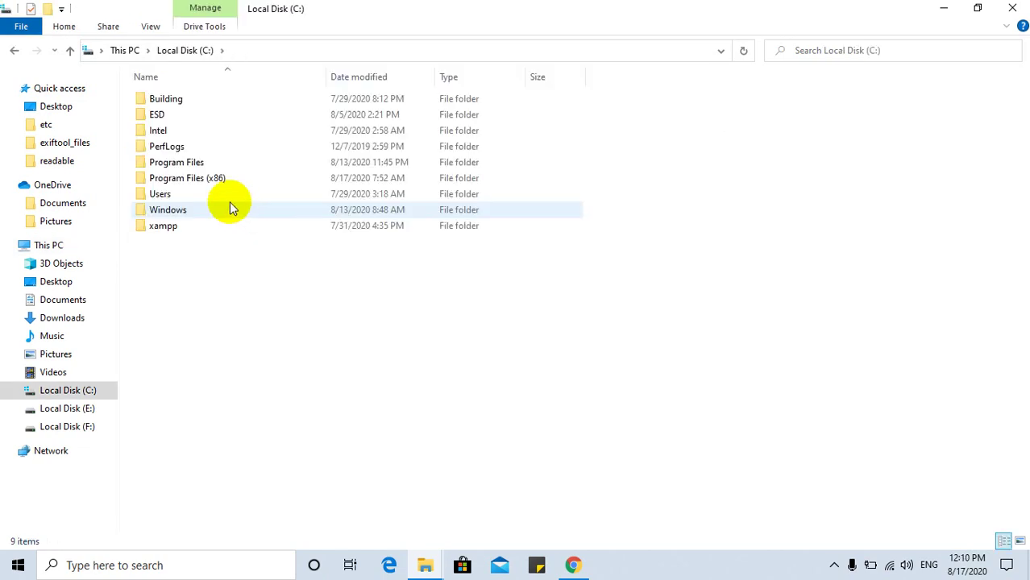
double_click(215, 207)
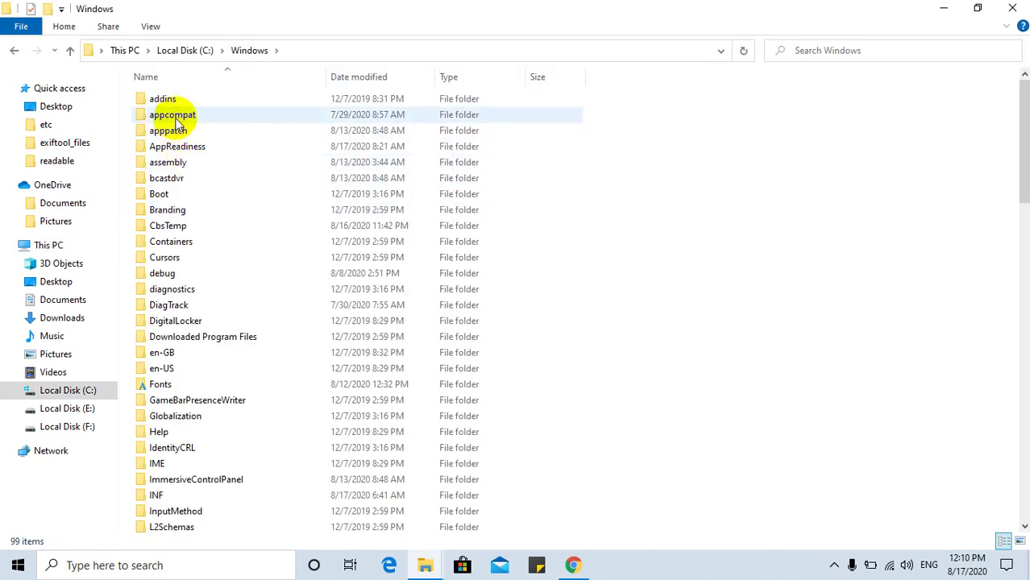
Find the System32 folder inside the Windows folder and open it
click(196, 193)
key(s)
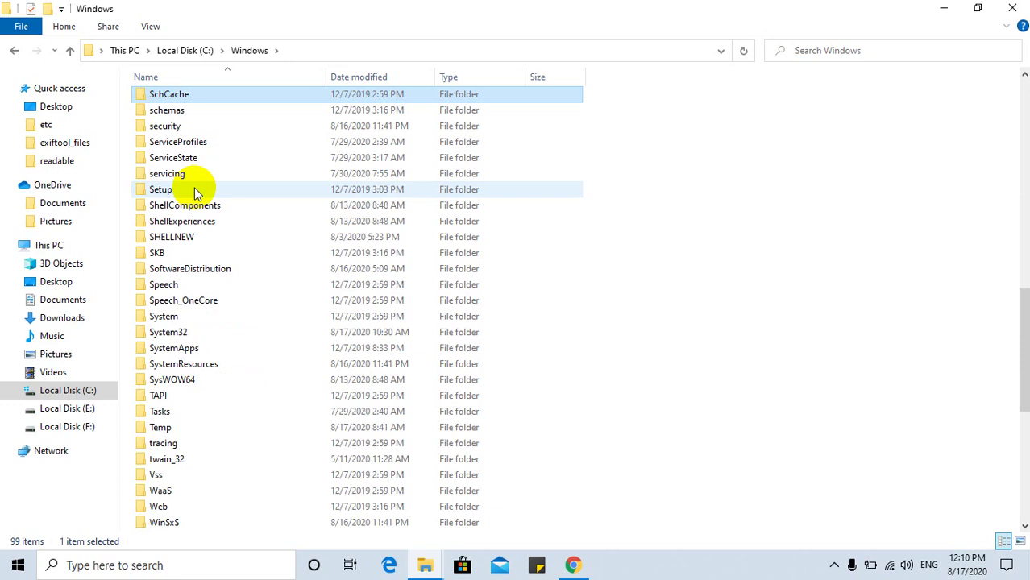
key(Down)
key(Down)
key(Down)
key(Down)
key(Down)
key(Down)
key(Down)
key(Down)
key(Down)
key(Down)
key(Down)
key(Down)
key(Down)
key(Down)
key(Down)
key(Down)
key(Down)
key(Down)
key(Down)
key(Down)
key(Down)
key(Down)
key(Down)
key(Down)
key(Down)
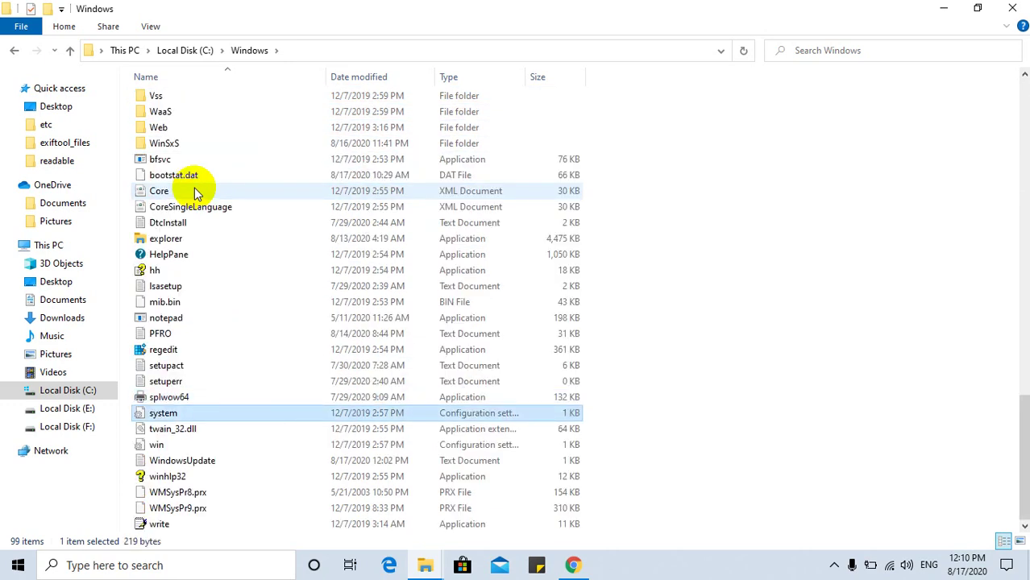
key(s)
key(s)
key(s)
key(s)
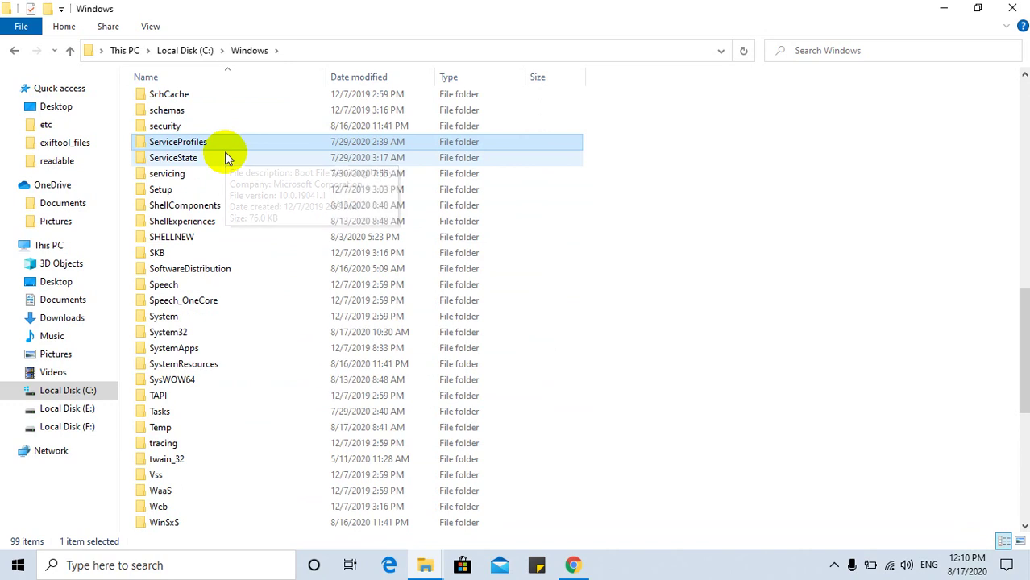
click(184, 333)
double_click(185, 333)
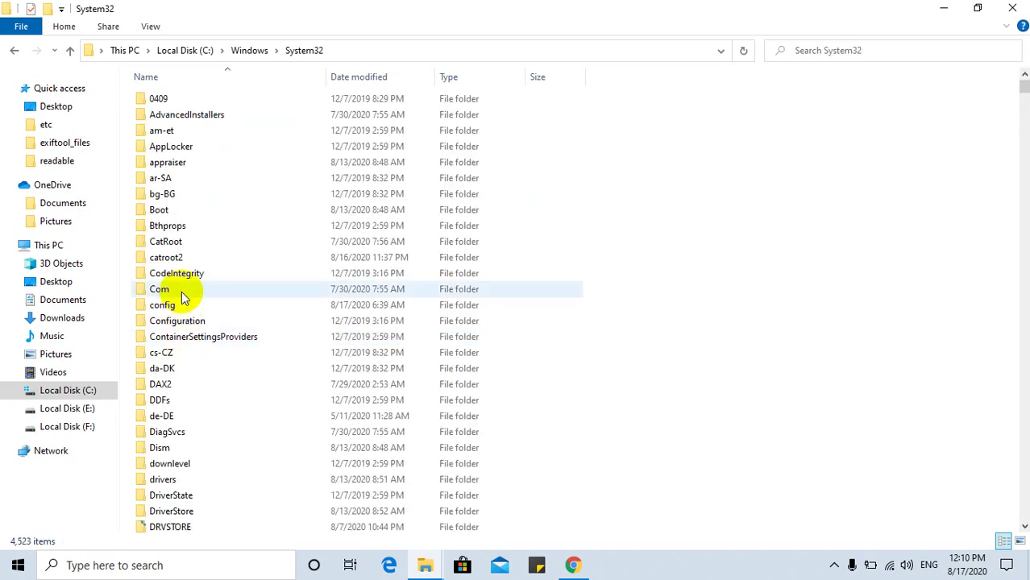
Find the drivers folder inside System32 and open its etc subfolder
click(169, 227)
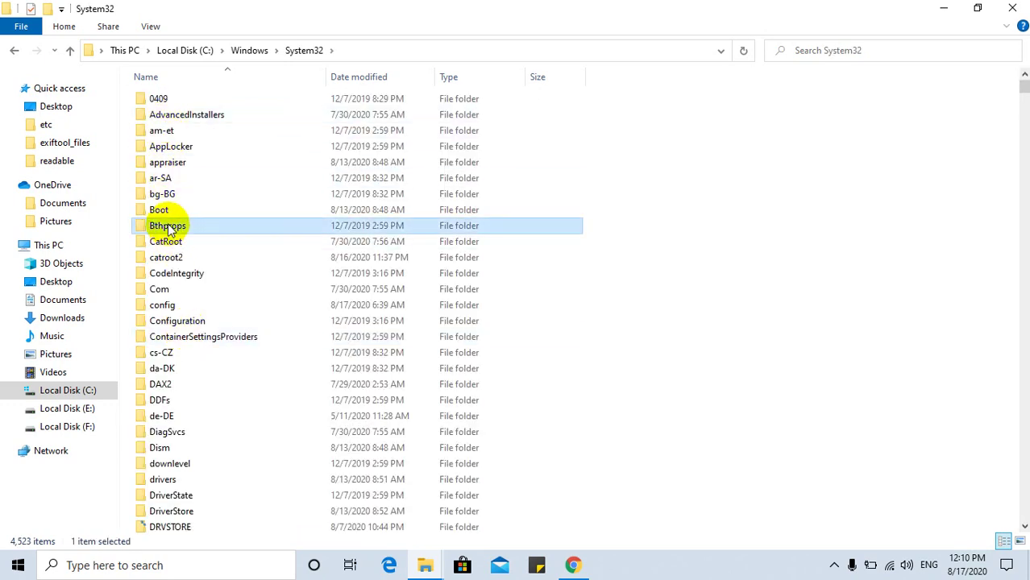
key(d)
key(d)
key(d)
key(d)
key(d)
key(d)
key(d)
key(d)
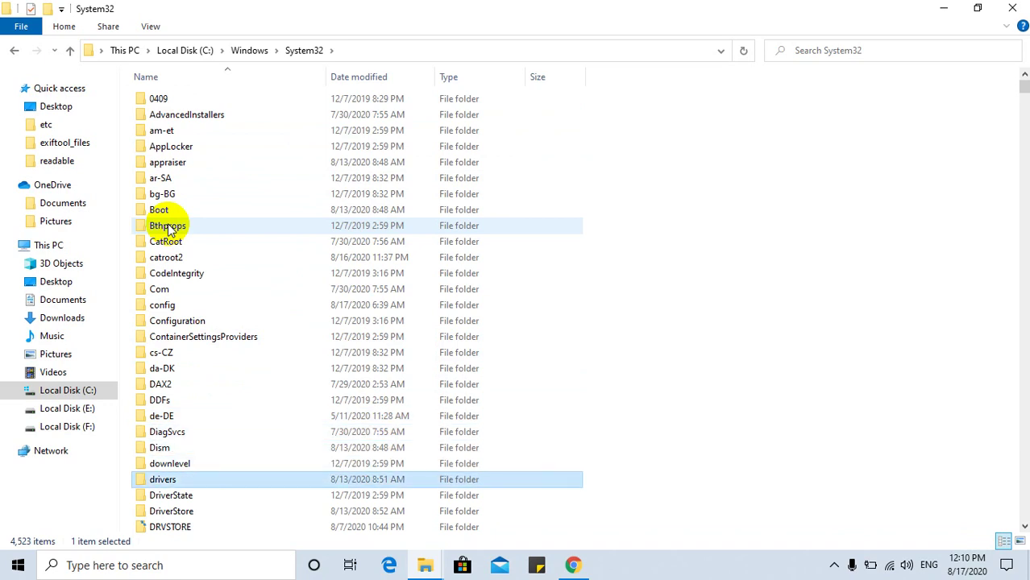
key(d)
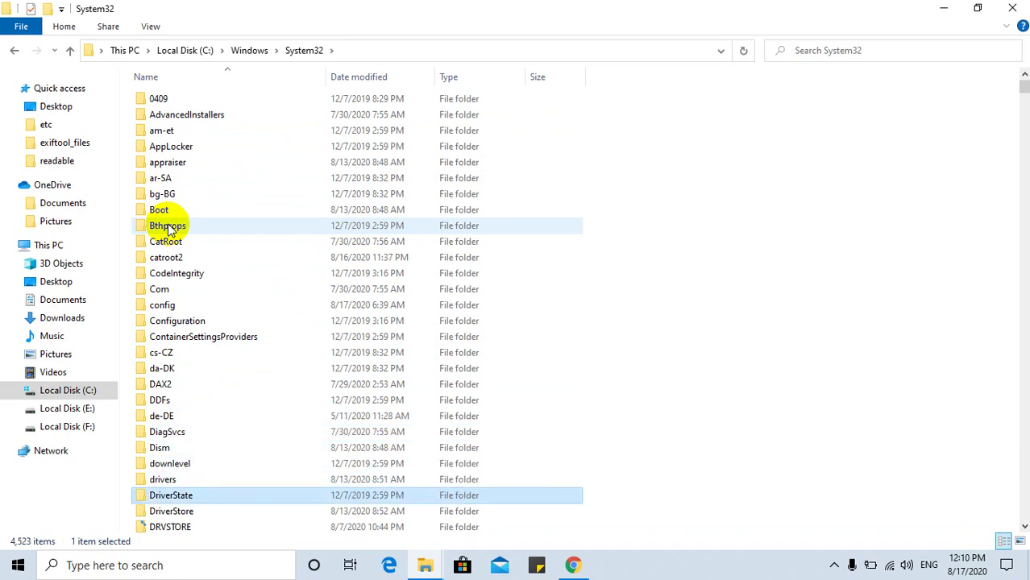
double_click(163, 479)
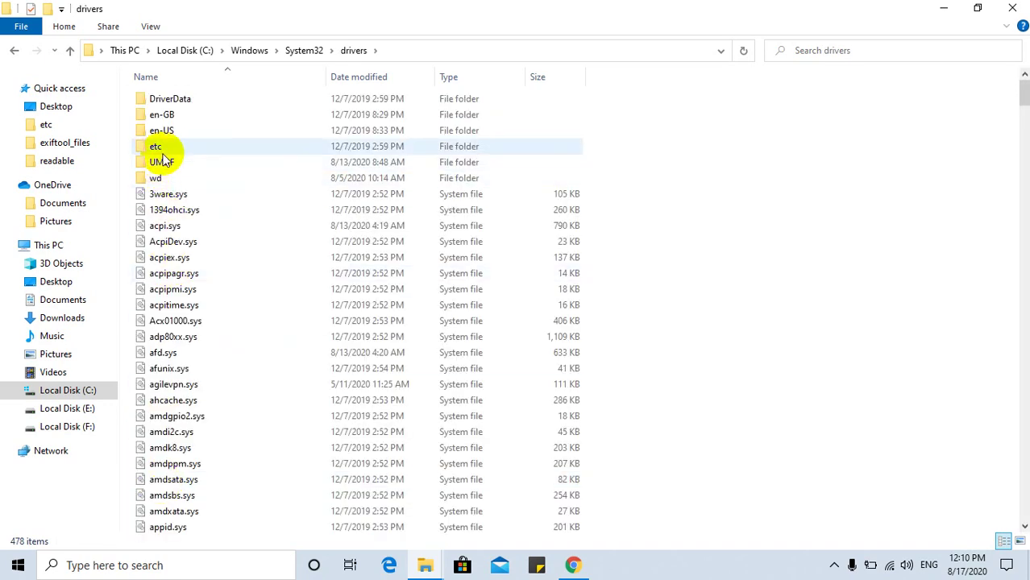
double_click(164, 149)
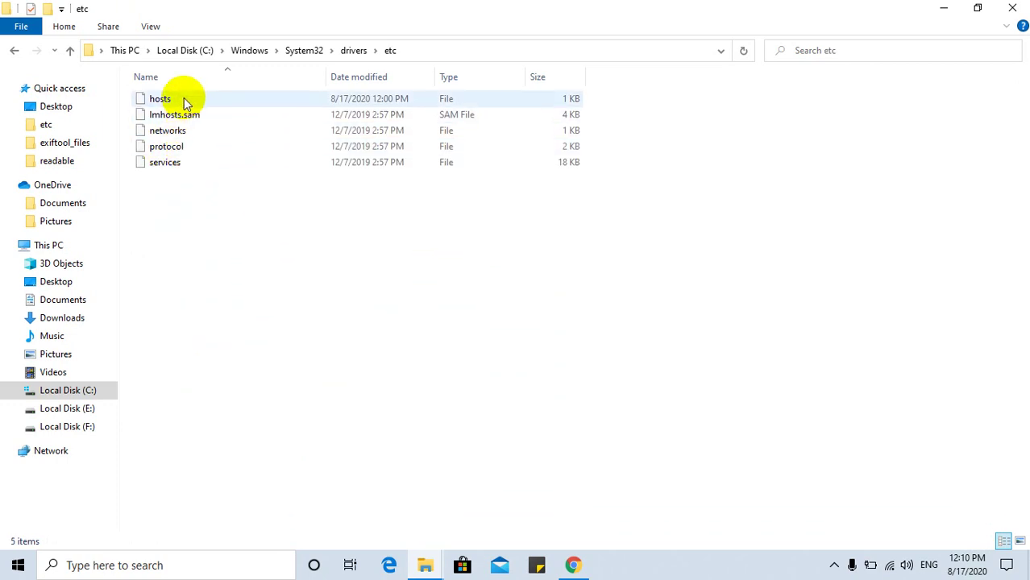
Open the hosts file with Notepad and bring its window to the front
click(182, 97)
right_click(183, 96)
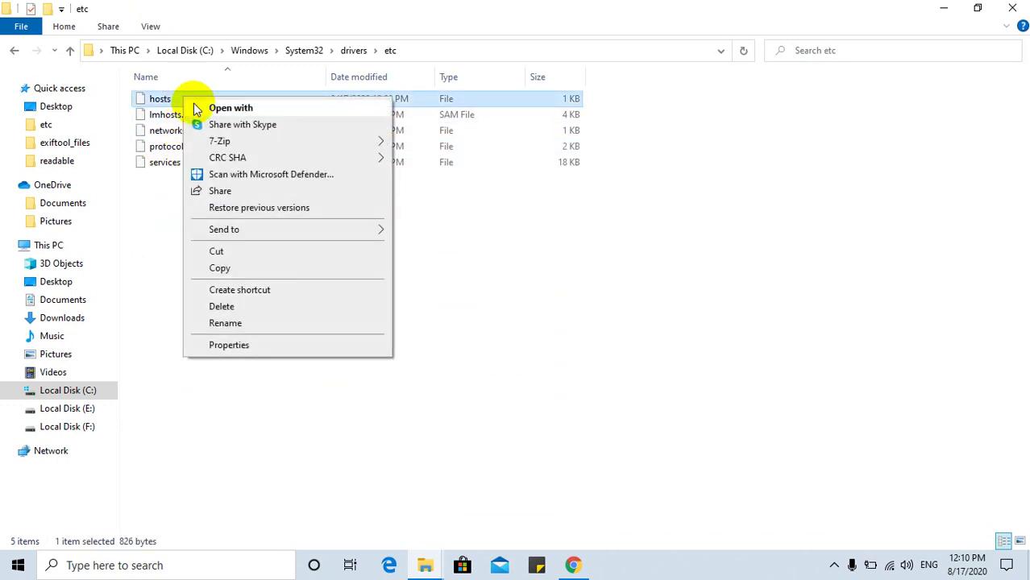
click(239, 108)
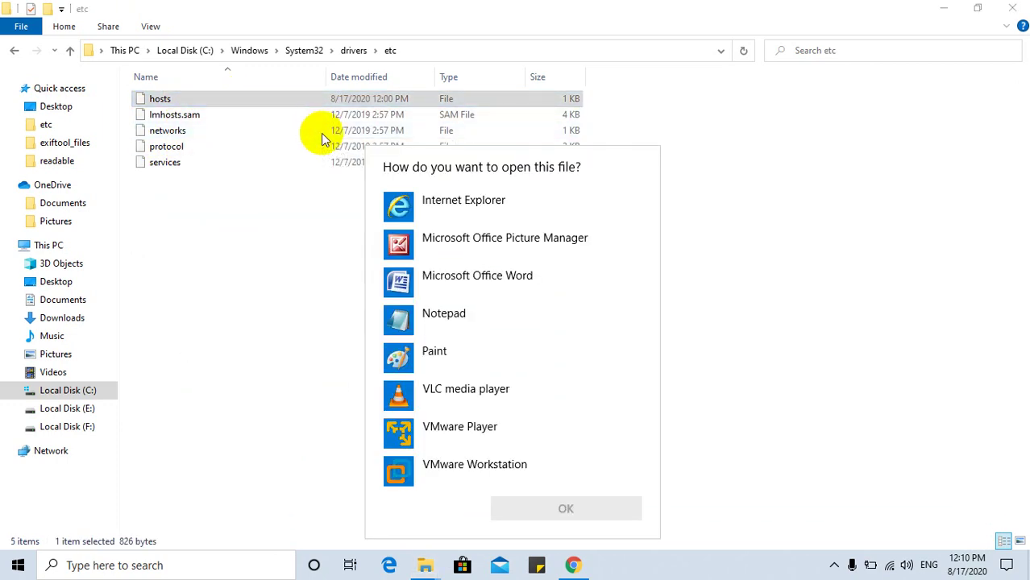
click(457, 321)
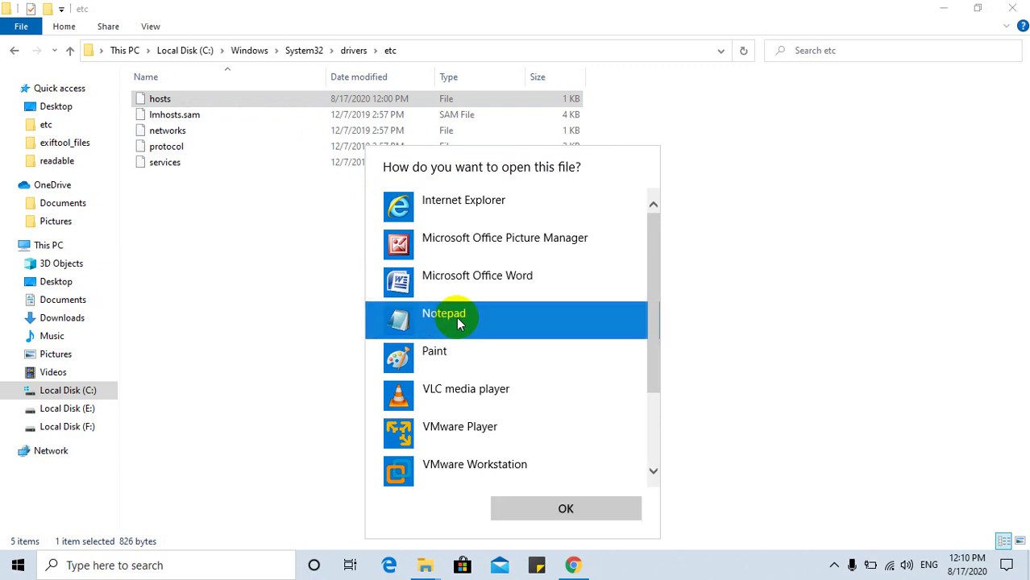
click(524, 506)
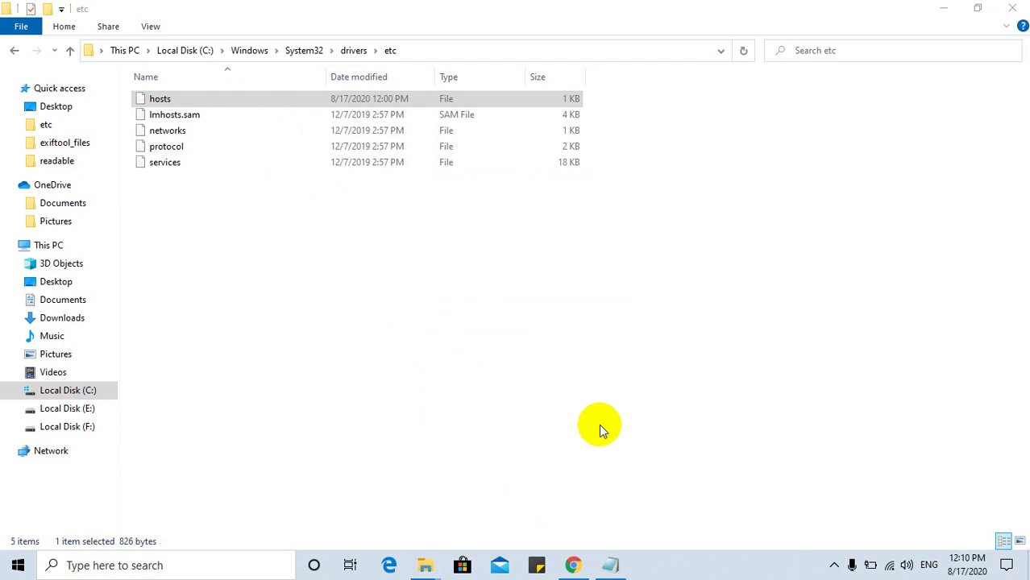
click(610, 565)
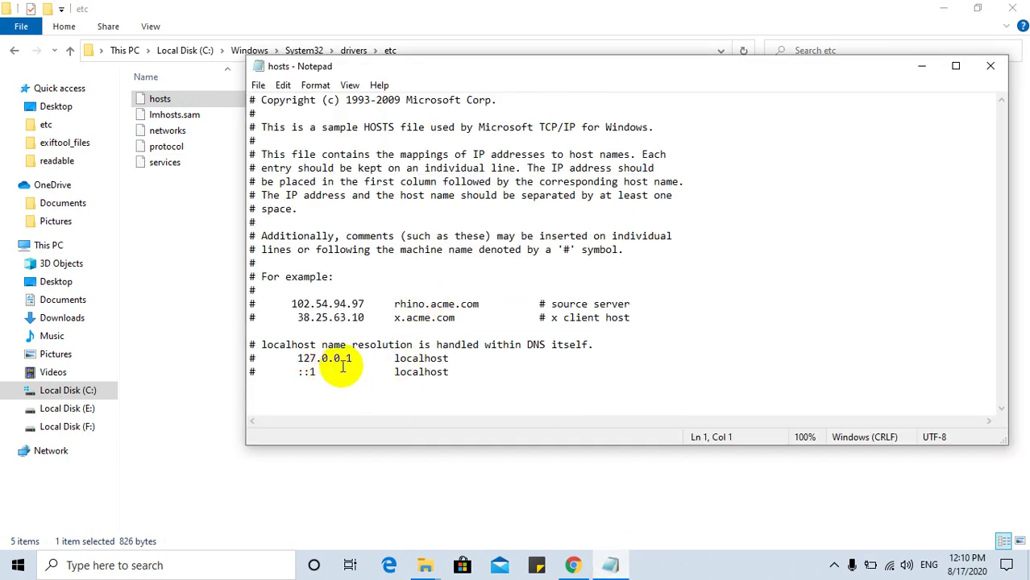
drag(354, 358, 297, 359)
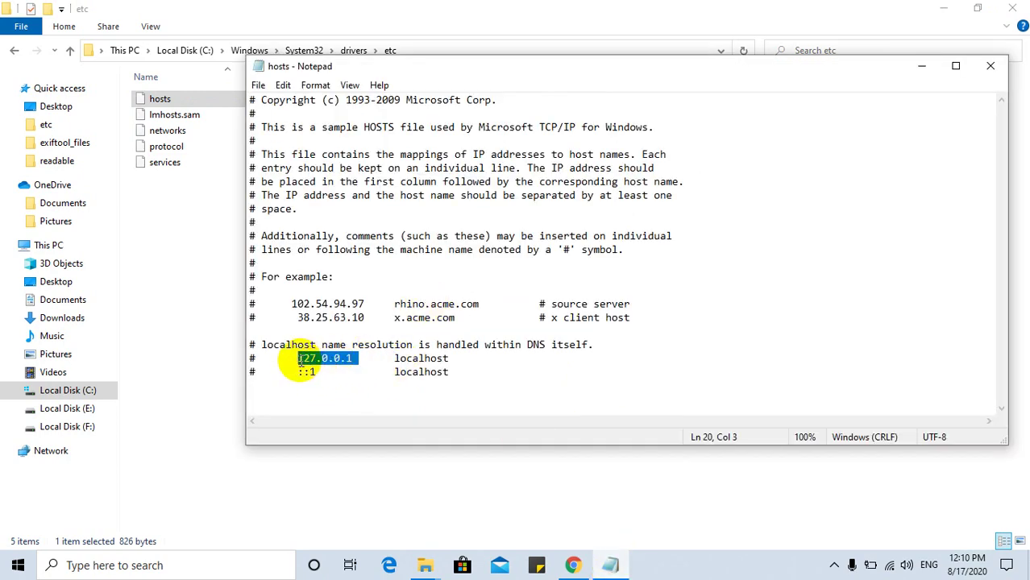
click(252, 388)
text(1)
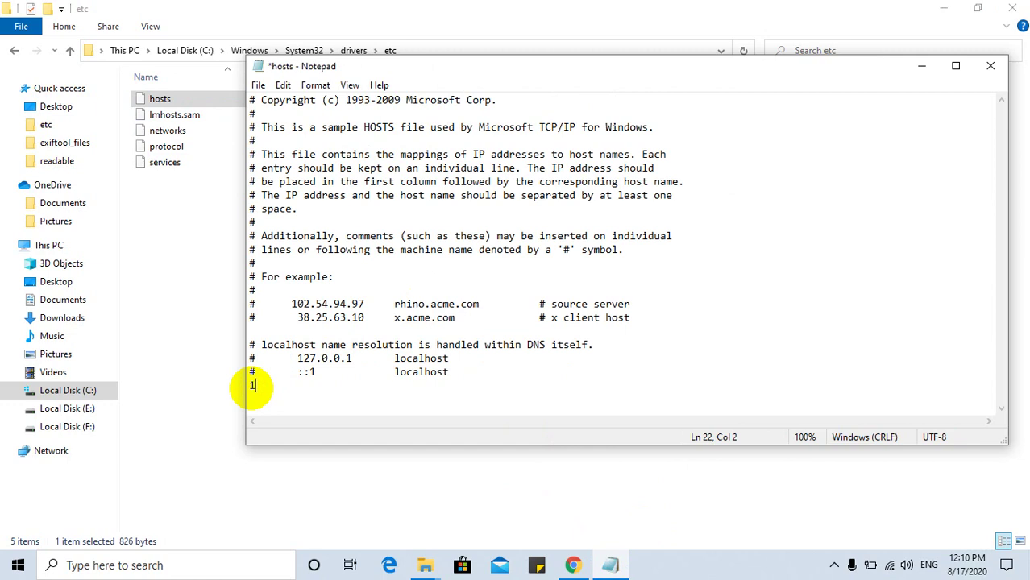
text(27.0.0.2 facebook.com)
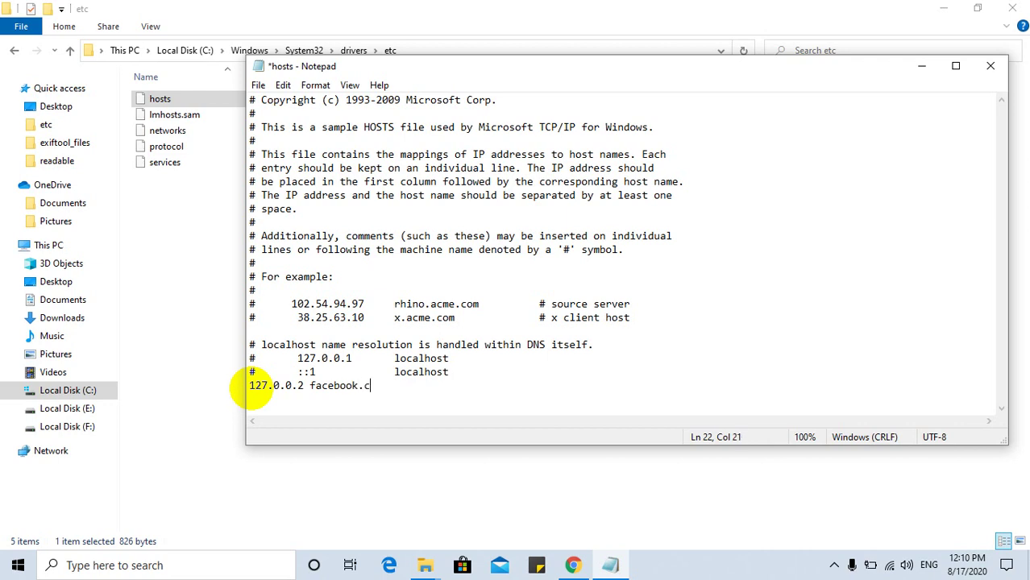
key(Return)
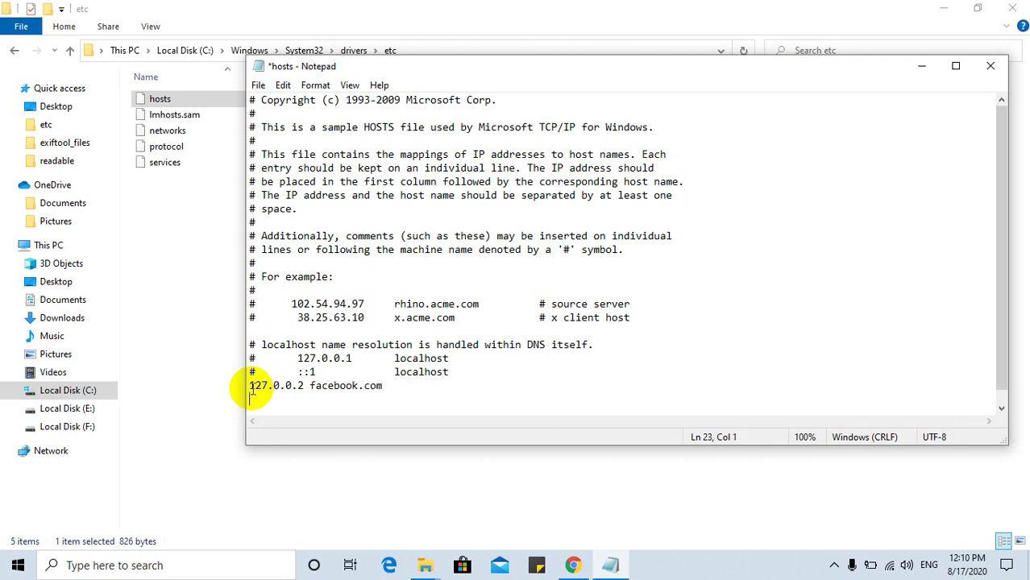
text(127.0.0.2)
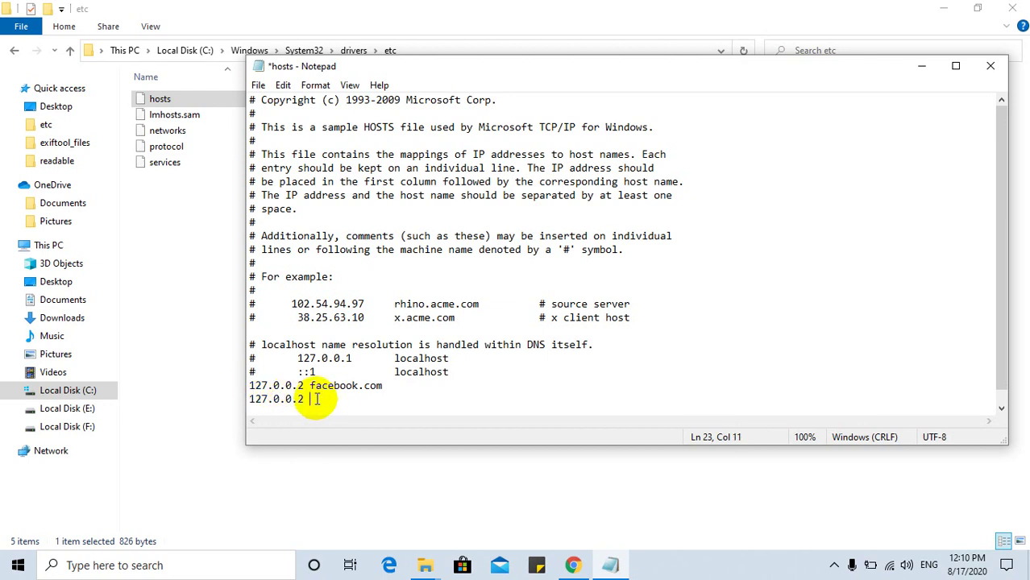
text( www.facebook.com)
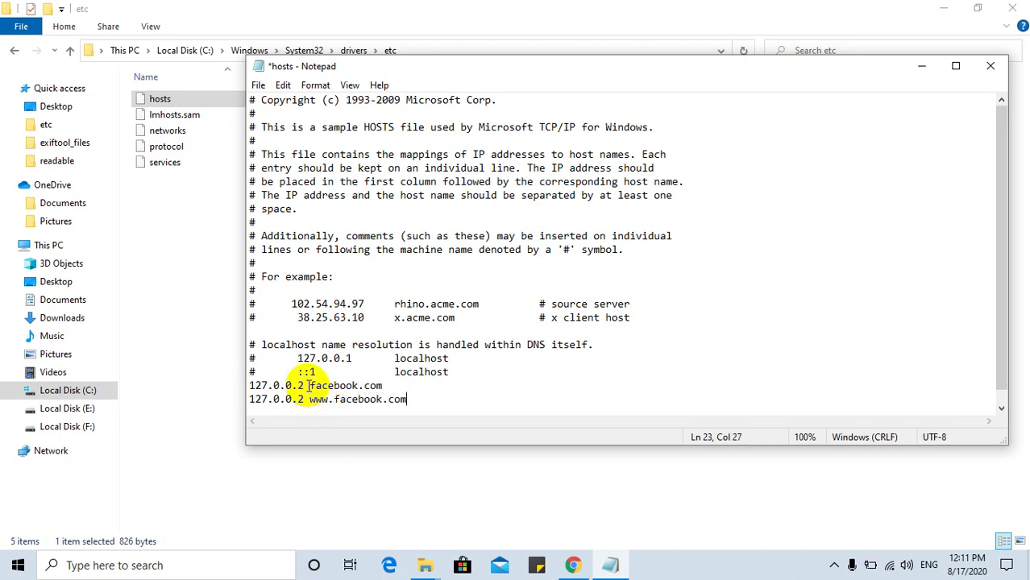
Review the host names in the two new 127.0.0.2 entries, with and without the www prefix
drag(309, 386, 406, 395)
drag(305, 398, 407, 400)
click(309, 385)
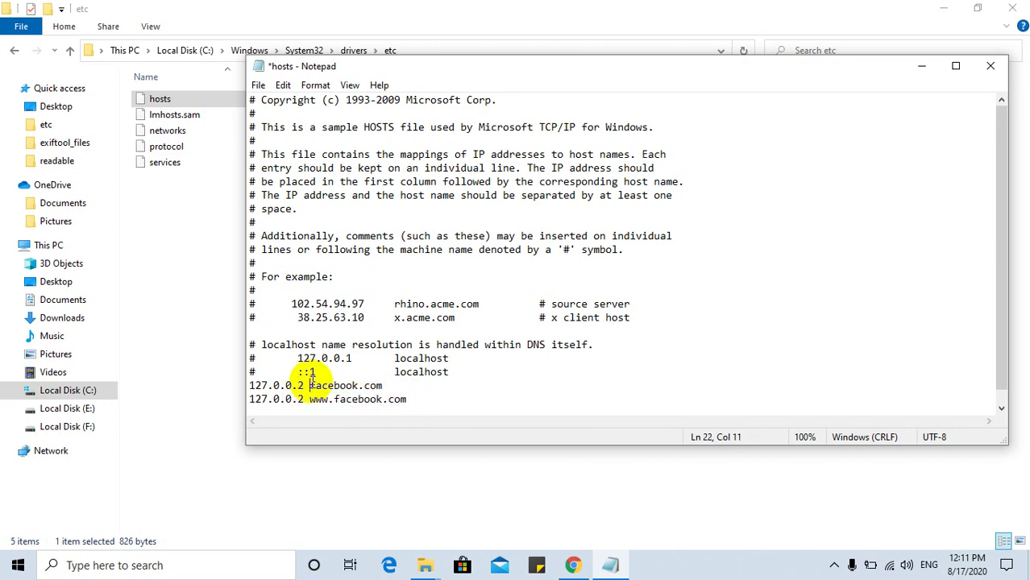
drag(309, 386, 382, 387)
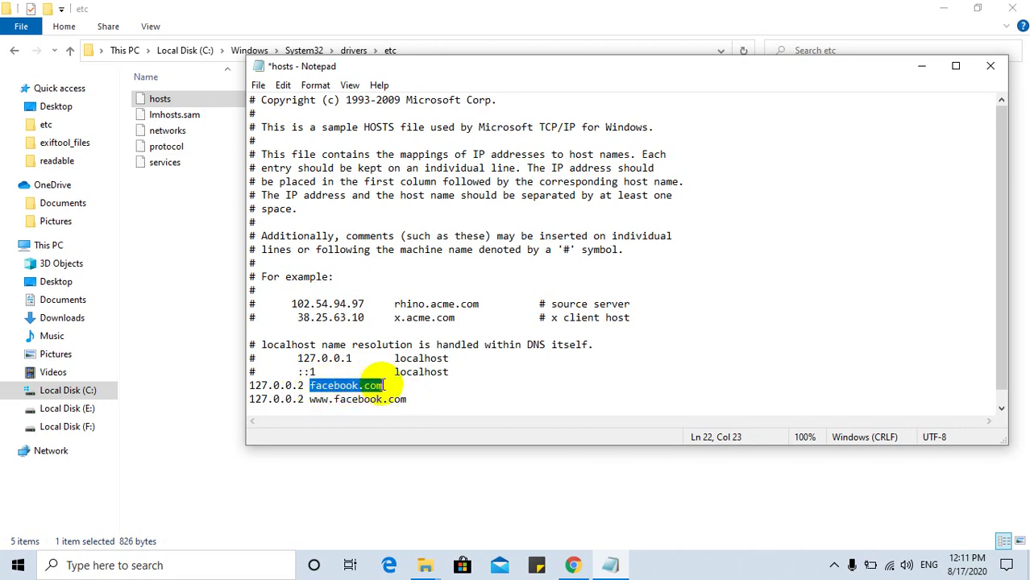
click(296, 399)
drag(310, 399, 409, 403)
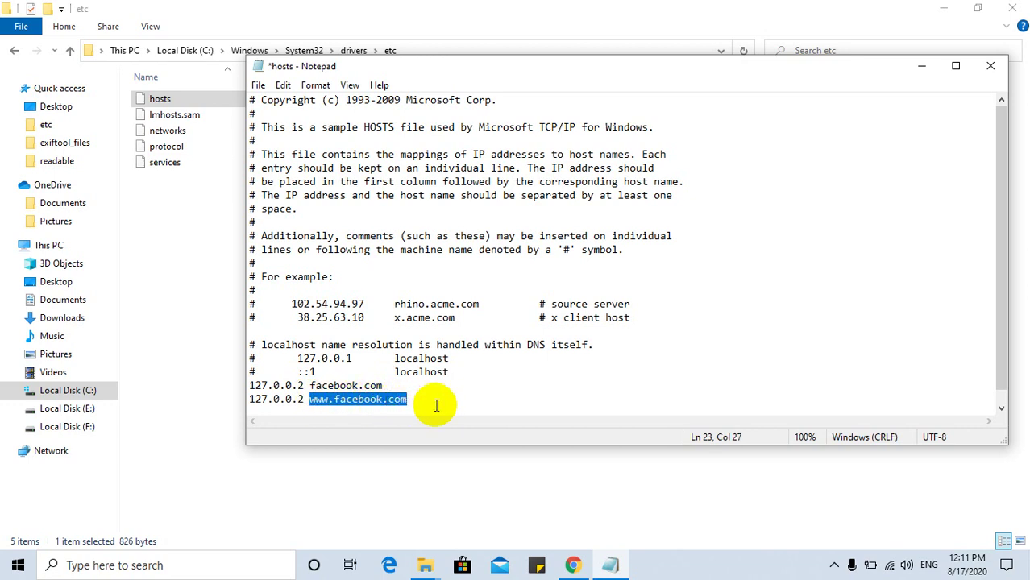
click(410, 399)
drag(409, 399, 236, 385)
click(421, 395)
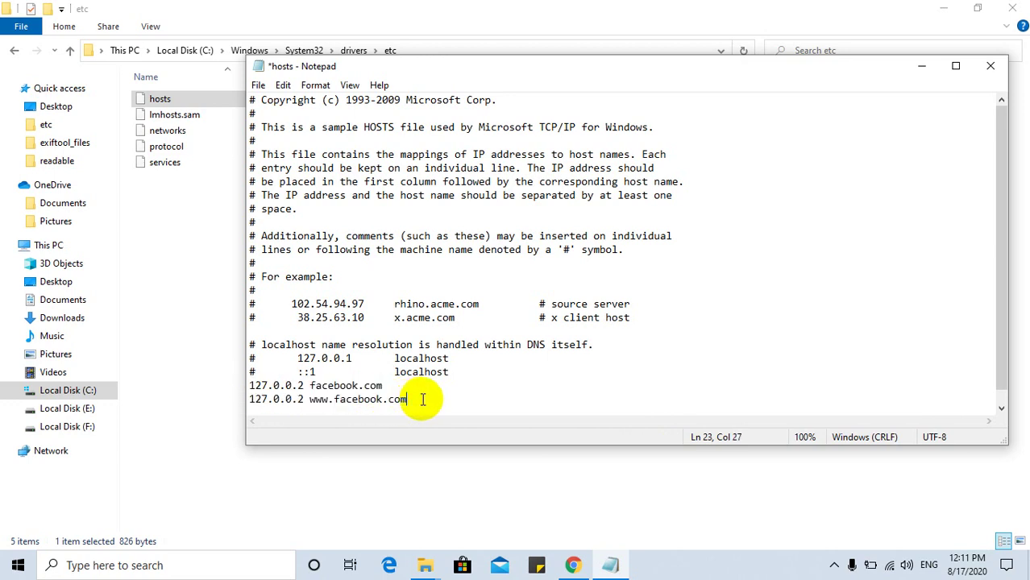
double_click(421, 396)
key(Return)
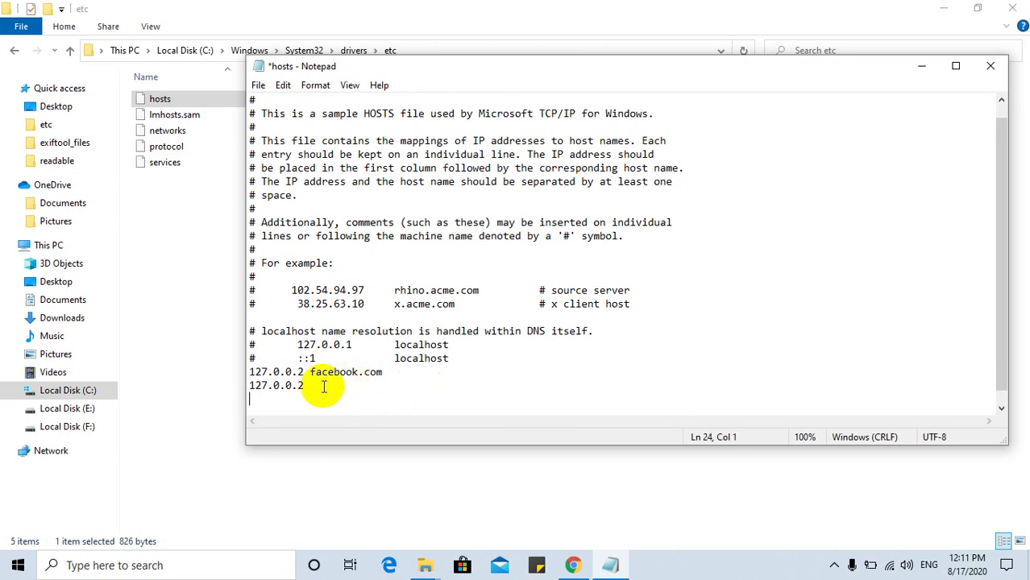
text(www)
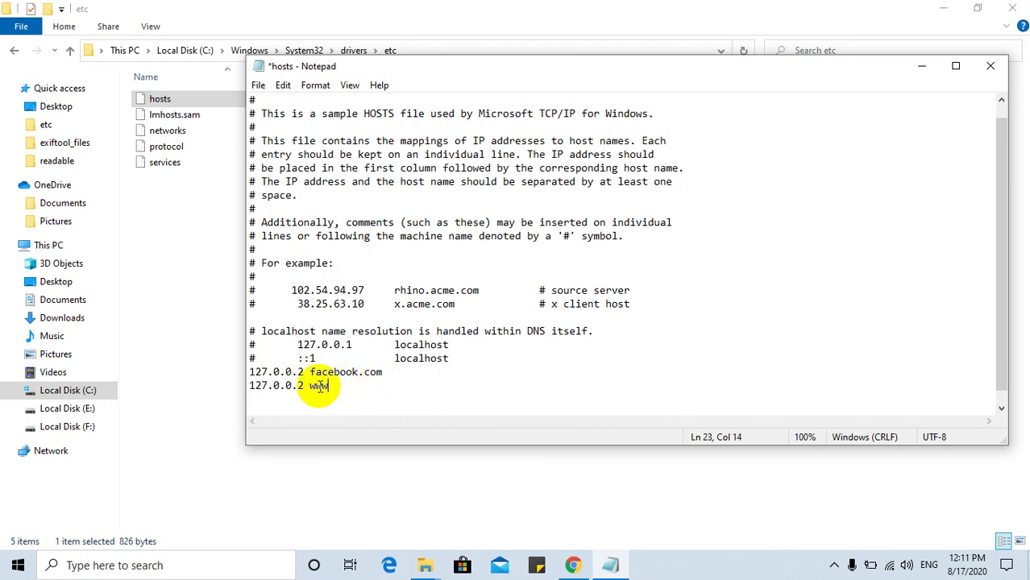
text(.facebook.com)
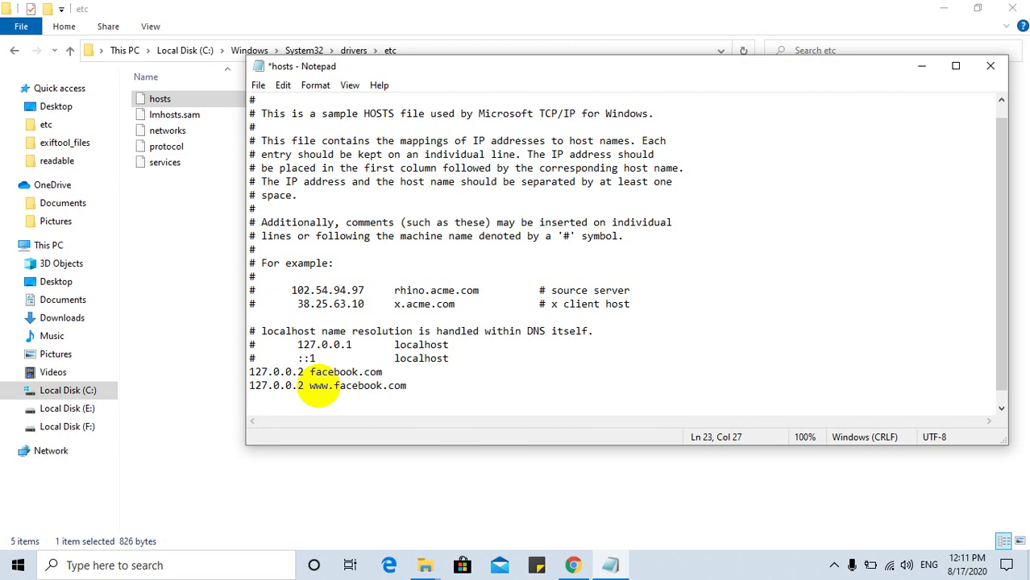
key(Return)
text(127.0.0.3)
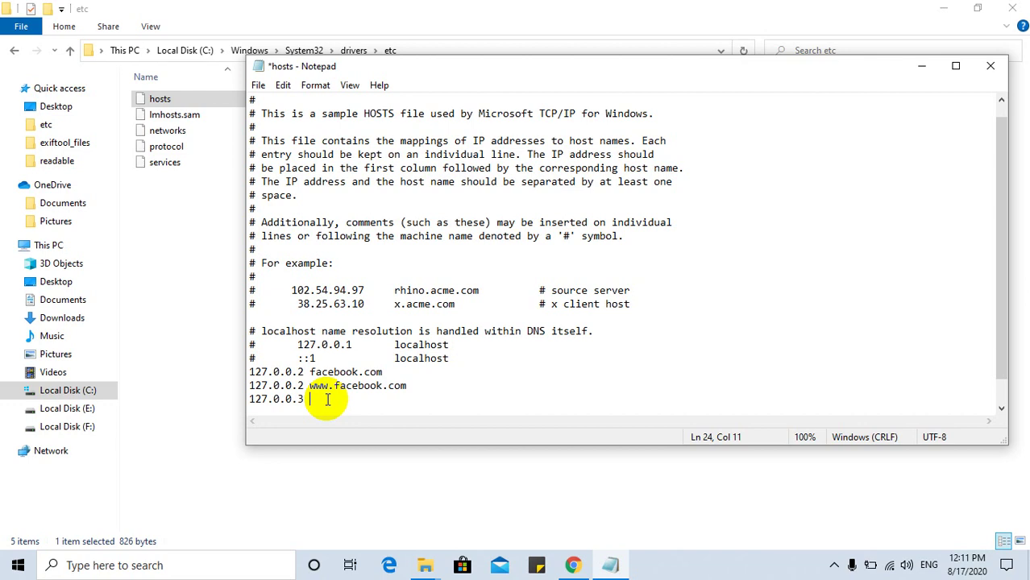
drag(323, 399, 249, 405)
key(Delete)
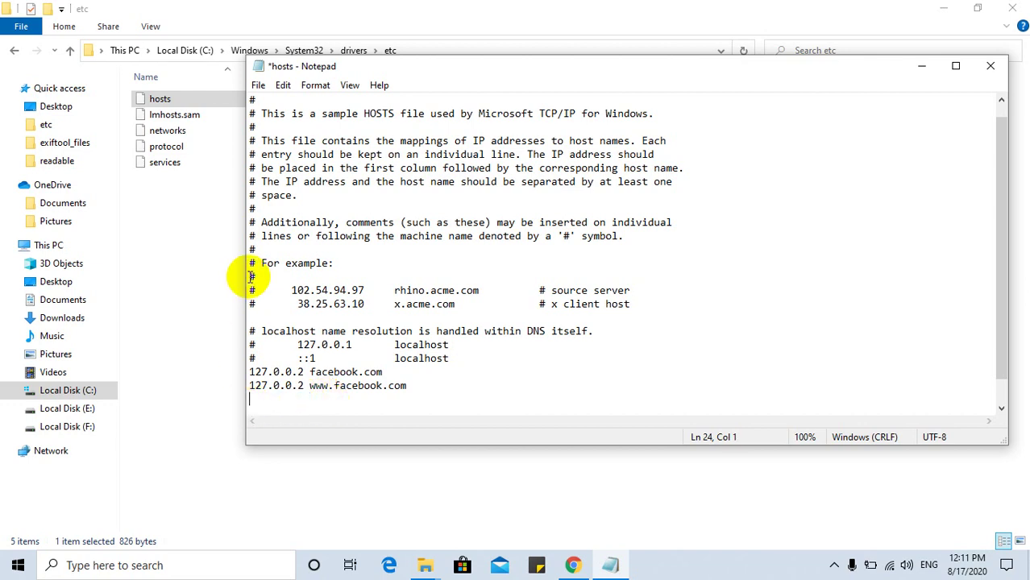
Save the hosts file with the new entries and minimize the Notepad and File Explorer windows
click(259, 86)
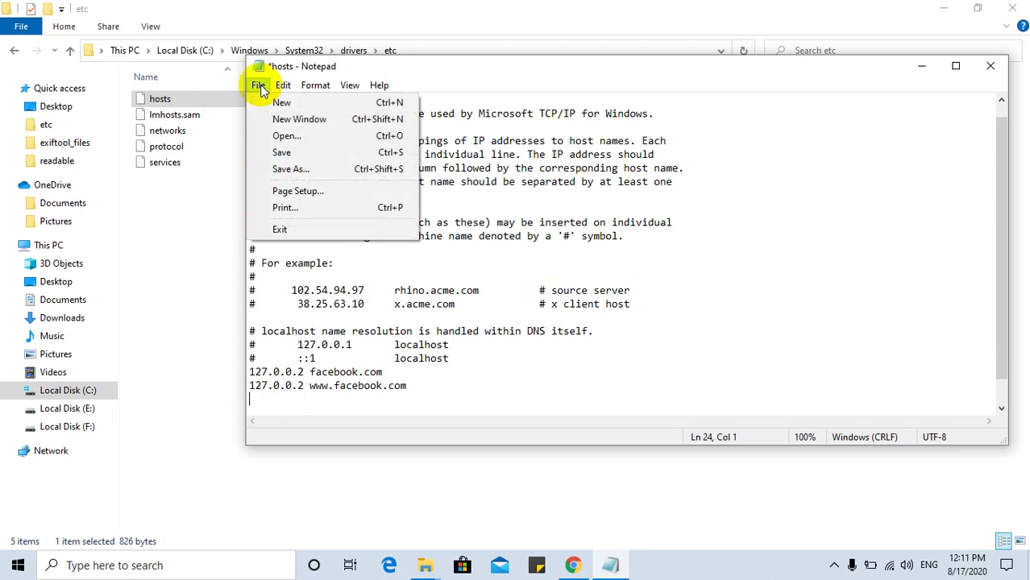
click(279, 152)
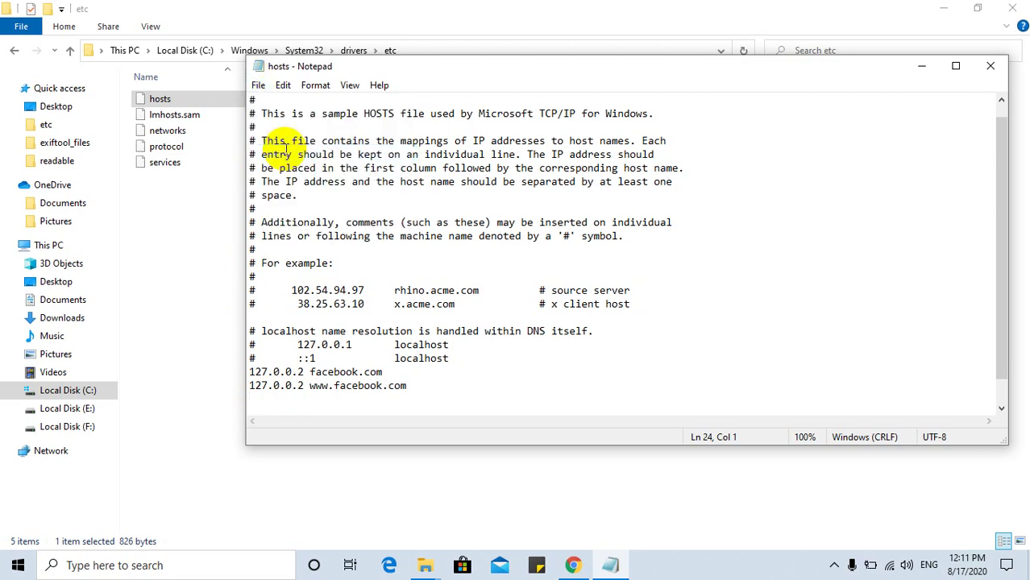
click(922, 66)
click(946, 9)
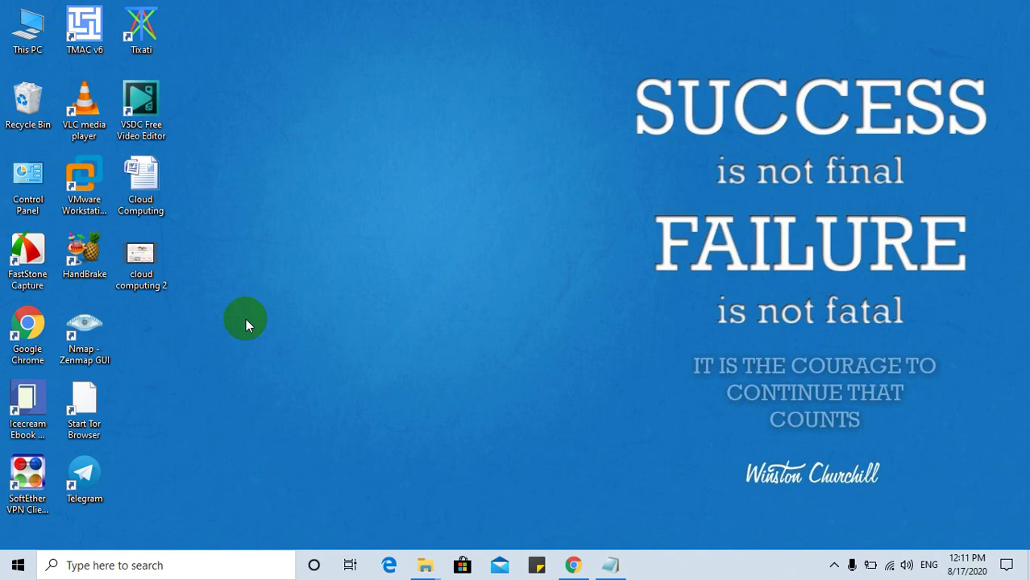
Test the block by loading facebook.com in a maximized Chrome window, read the page's heading, and close the browser
double_click(29, 327)
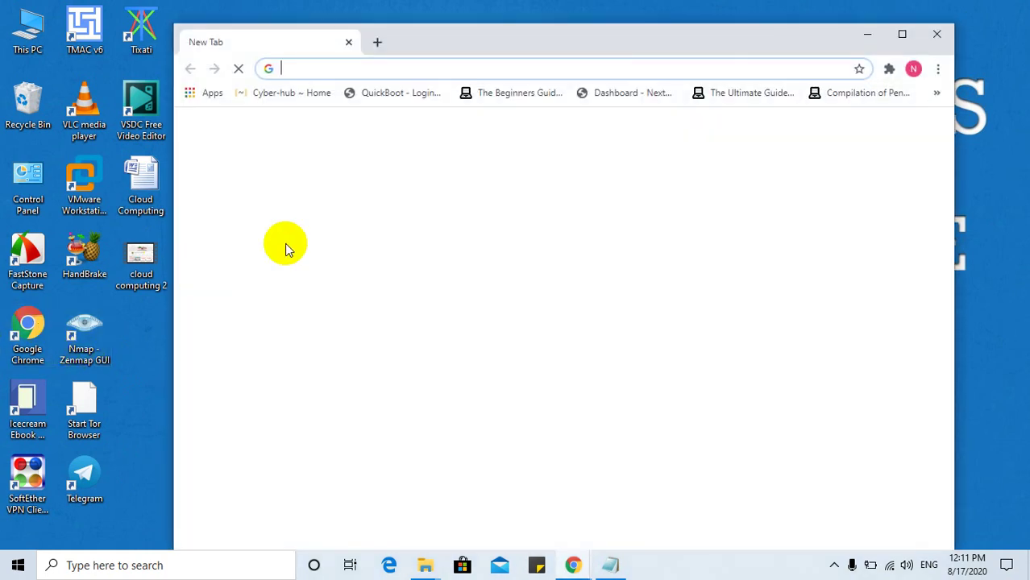
click(311, 67)
text(facebook.com)
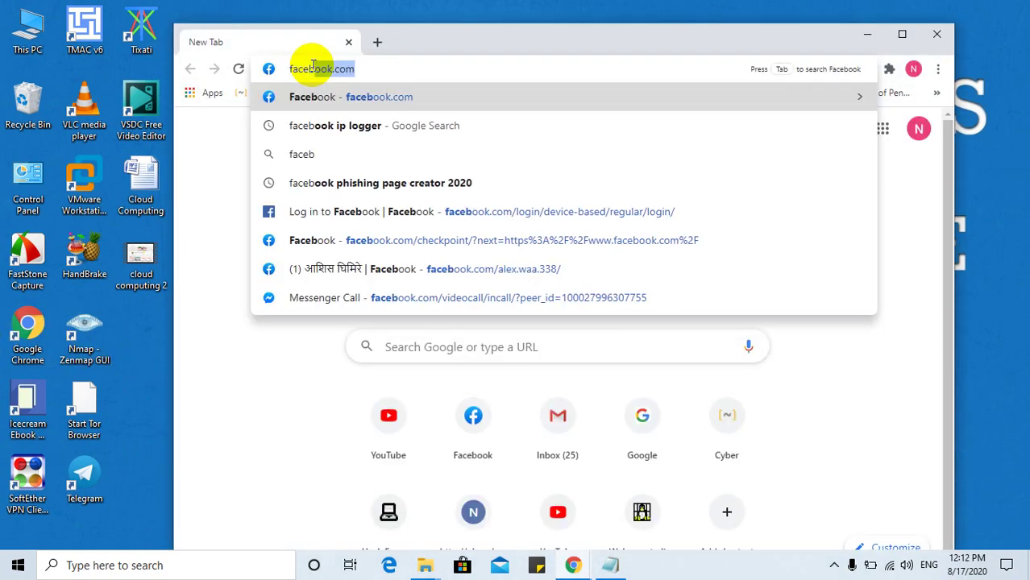
key(Return)
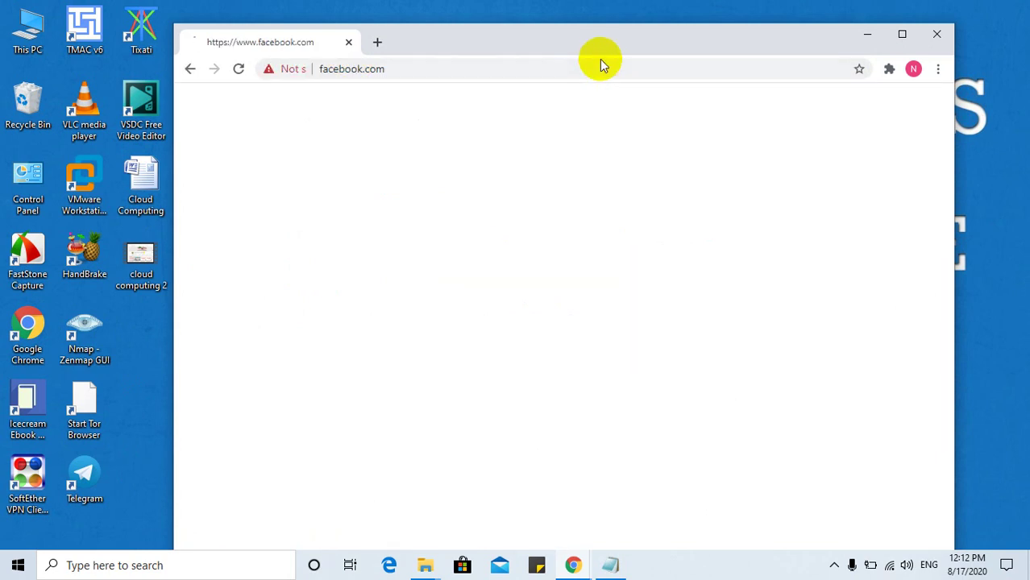
click(902, 34)
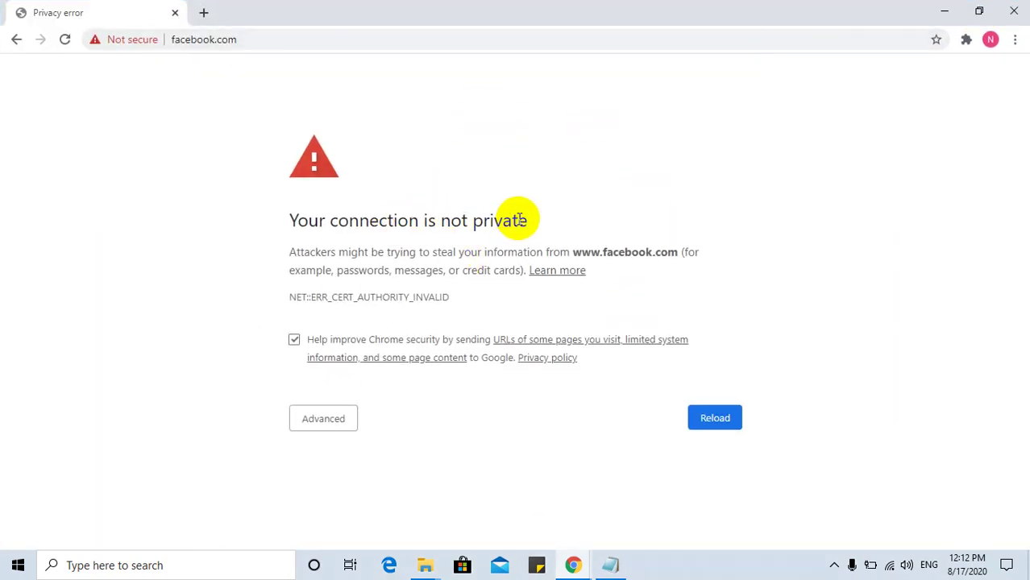
drag(541, 222, 287, 226)
click(1013, 11)
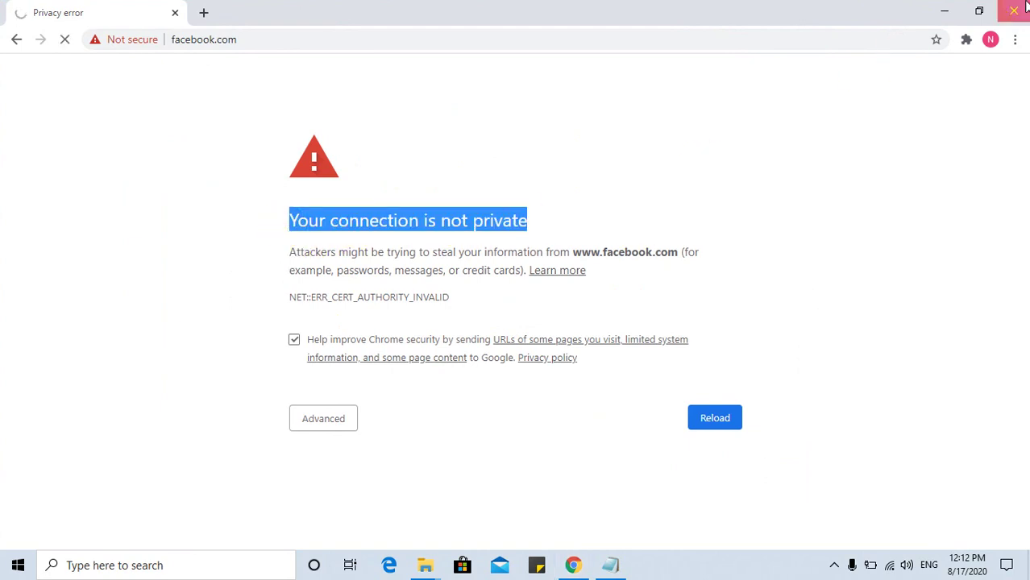
click(612, 563)
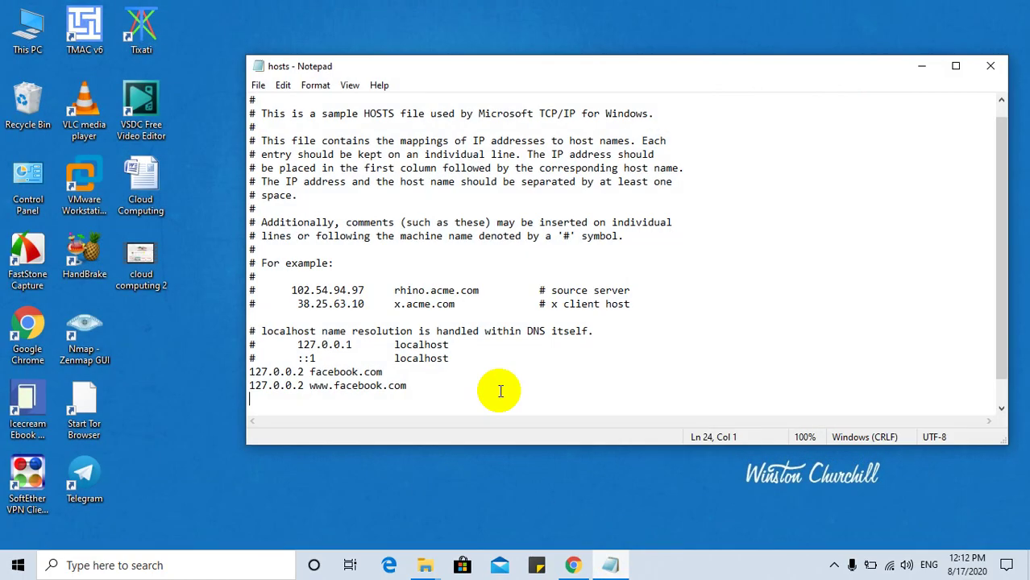
drag(424, 391, 249, 375)
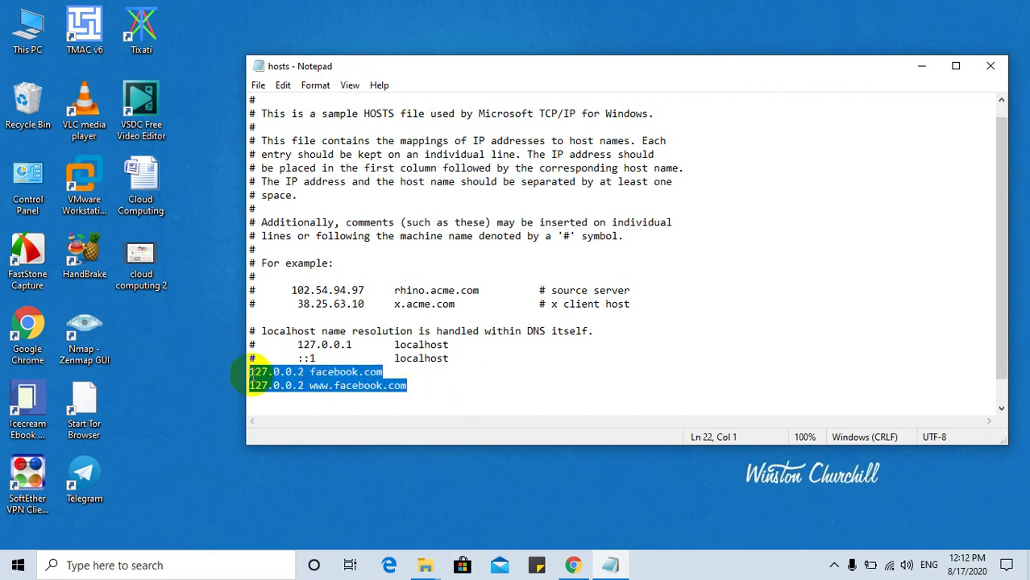
key(Delete)
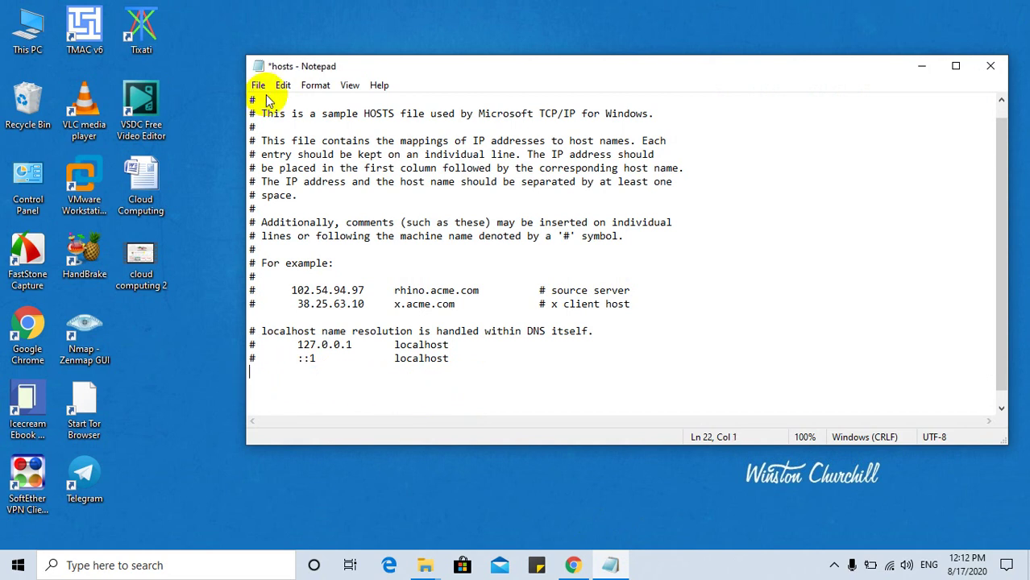
click(258, 86)
click(288, 151)
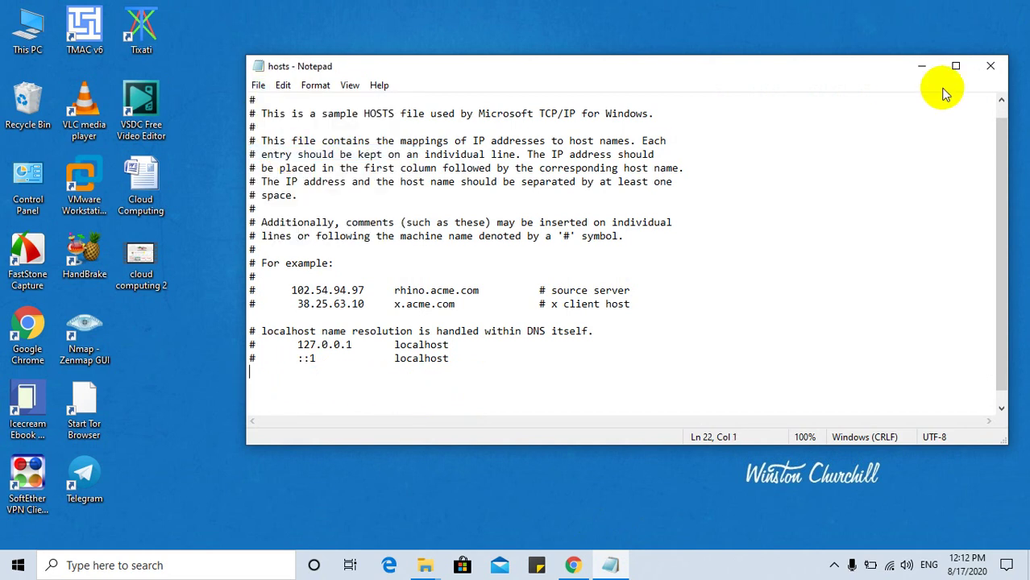
click(987, 70)
Check facebook.com in a new Chrome tab, close that tab, and minimize the browser
click(573, 565)
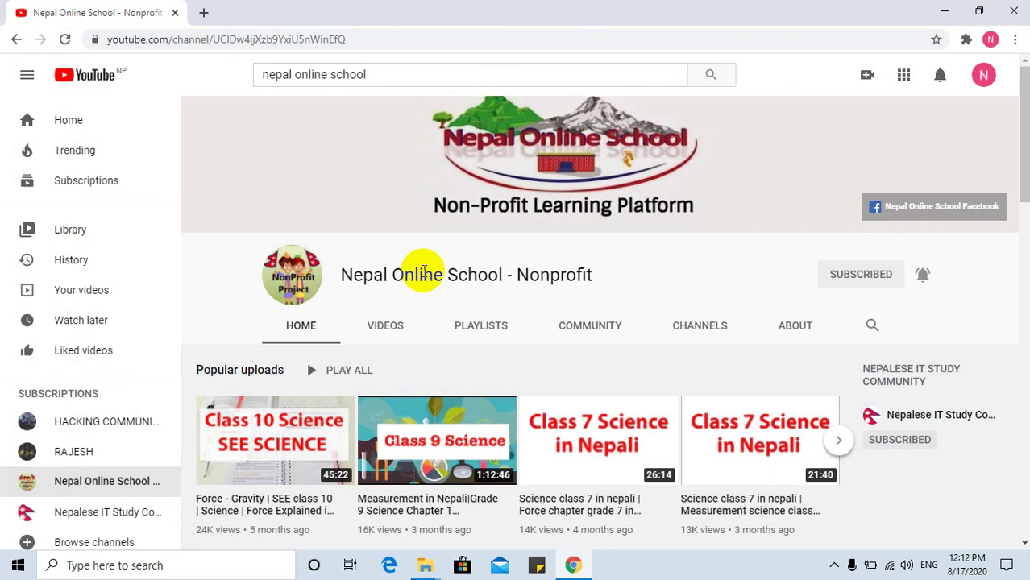
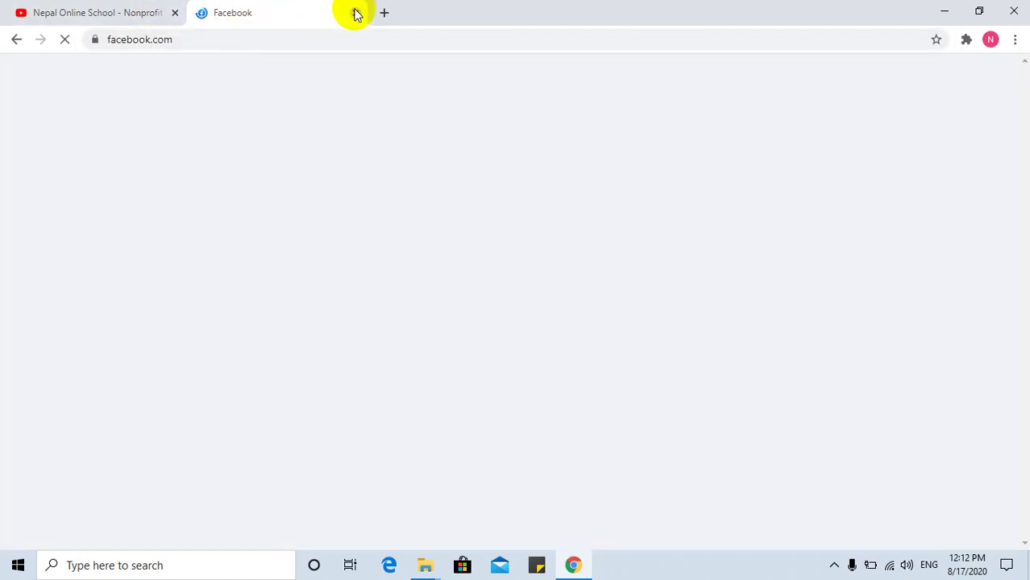
click(356, 12)
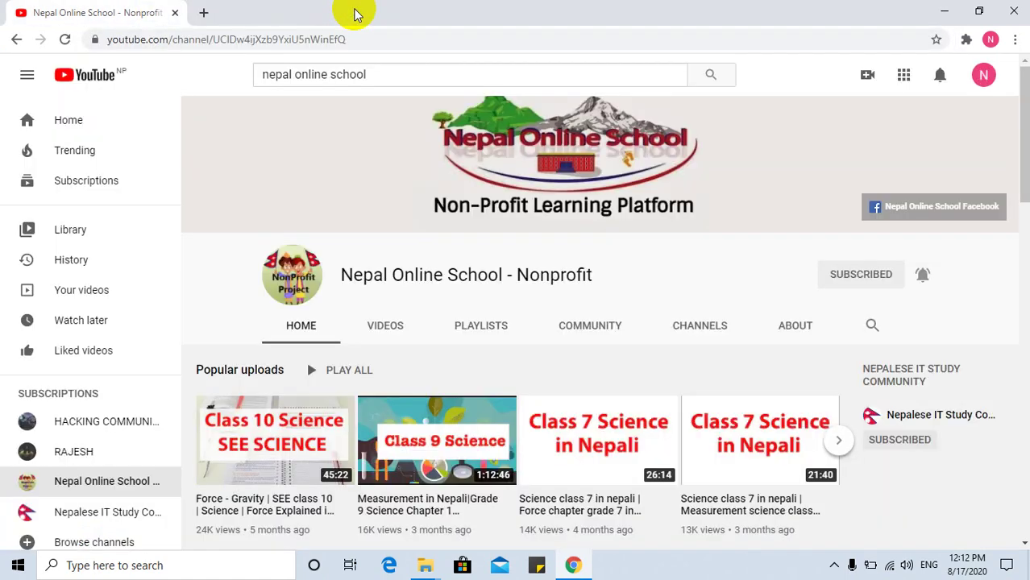
click(944, 11)
click(834, 564)
click(313, 417)
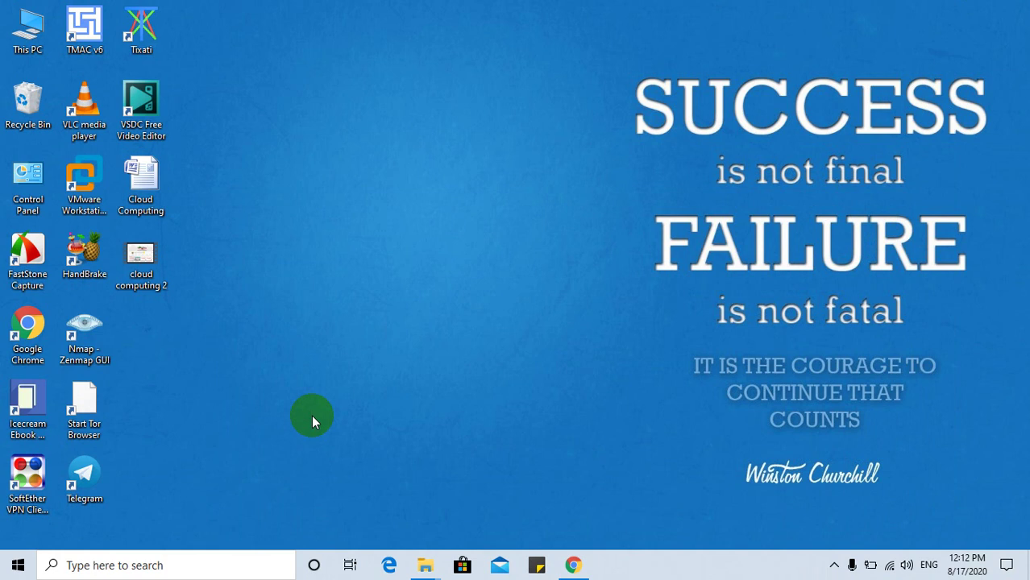
Start Command Prompt by running cmd from the Run dialog and move its window up to the screen's upper edge
key(super+r)
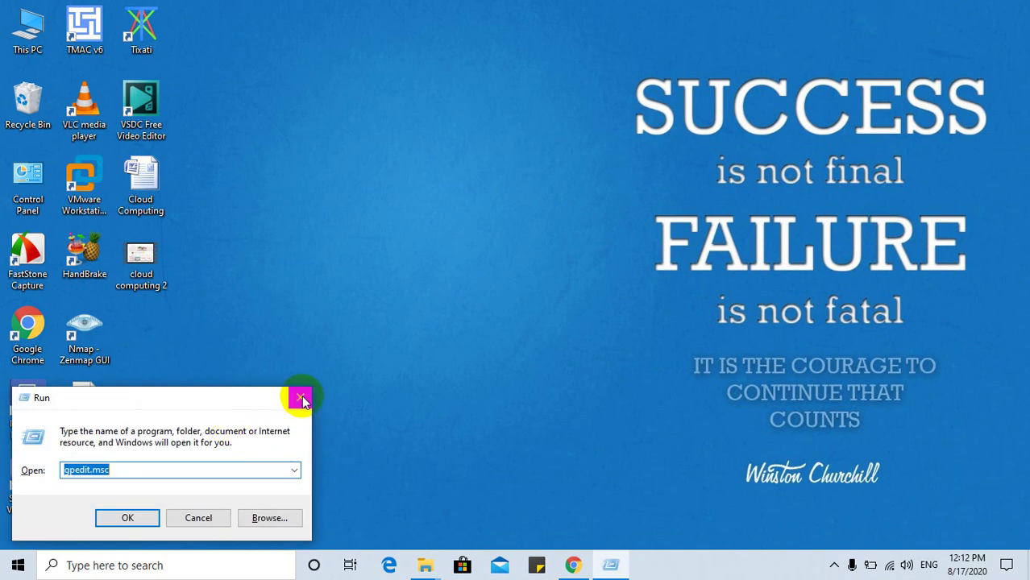
click(300, 395)
click(17, 561)
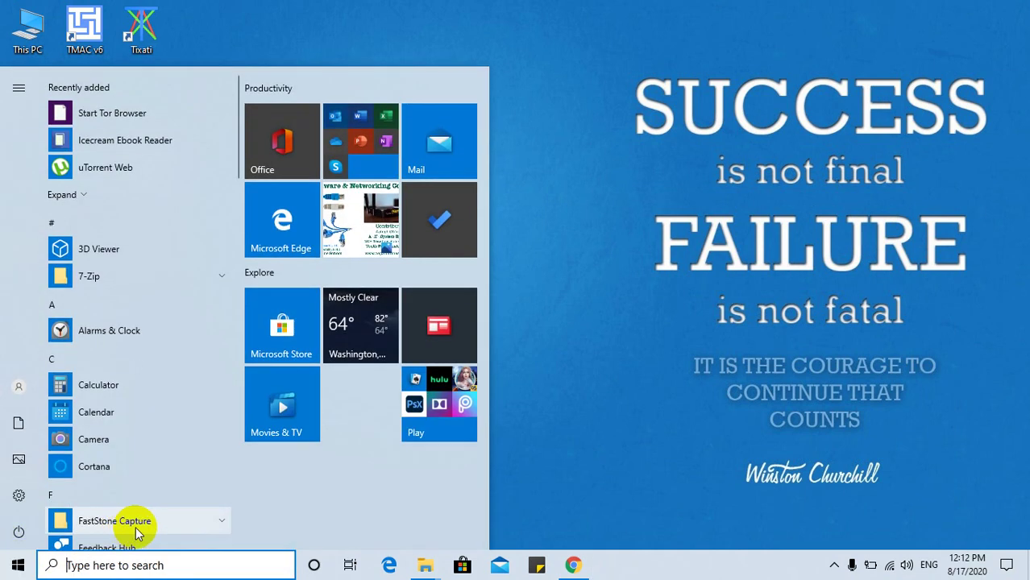
text(run)
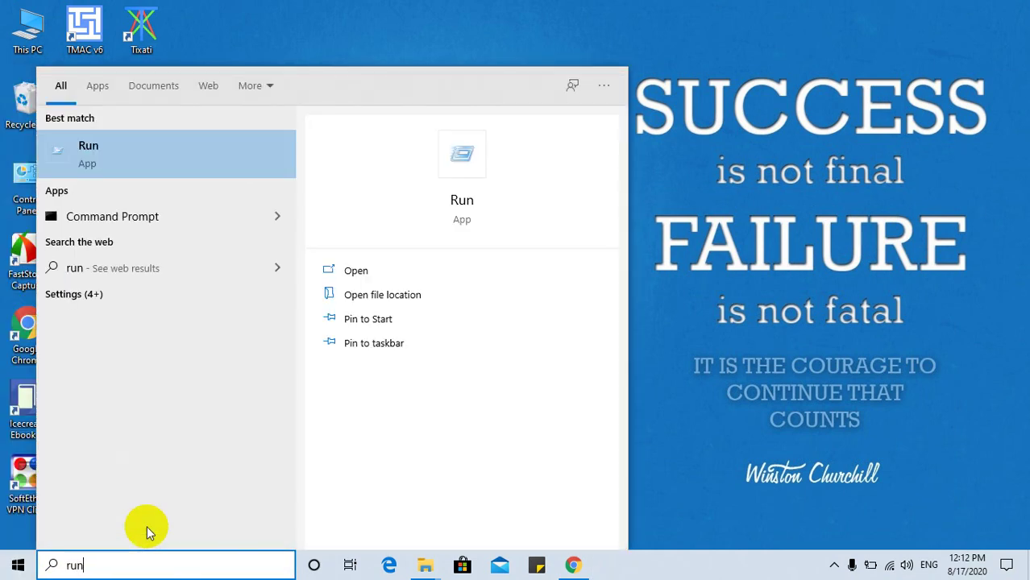
key(Return)
text(cmd)
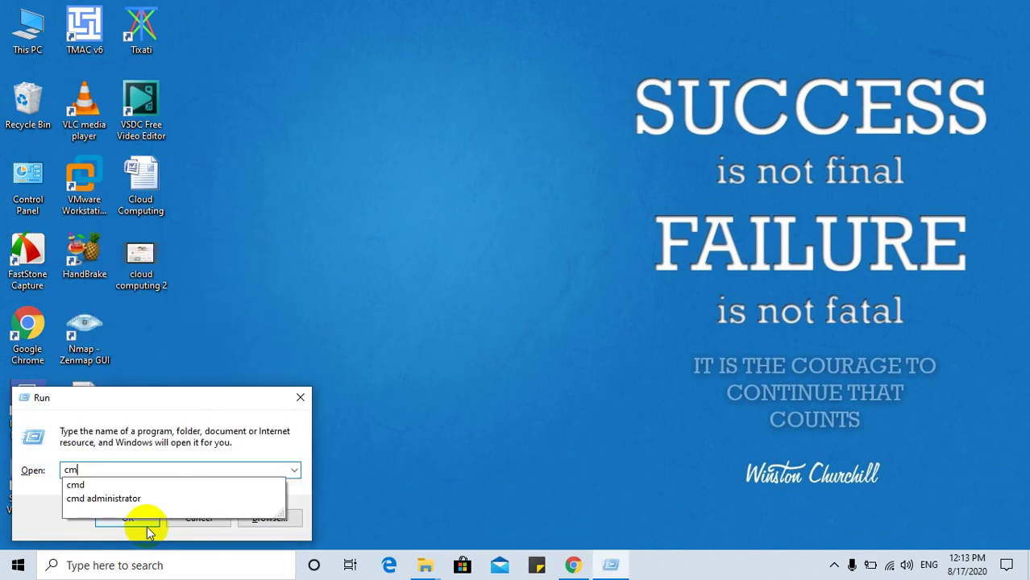
click(147, 528)
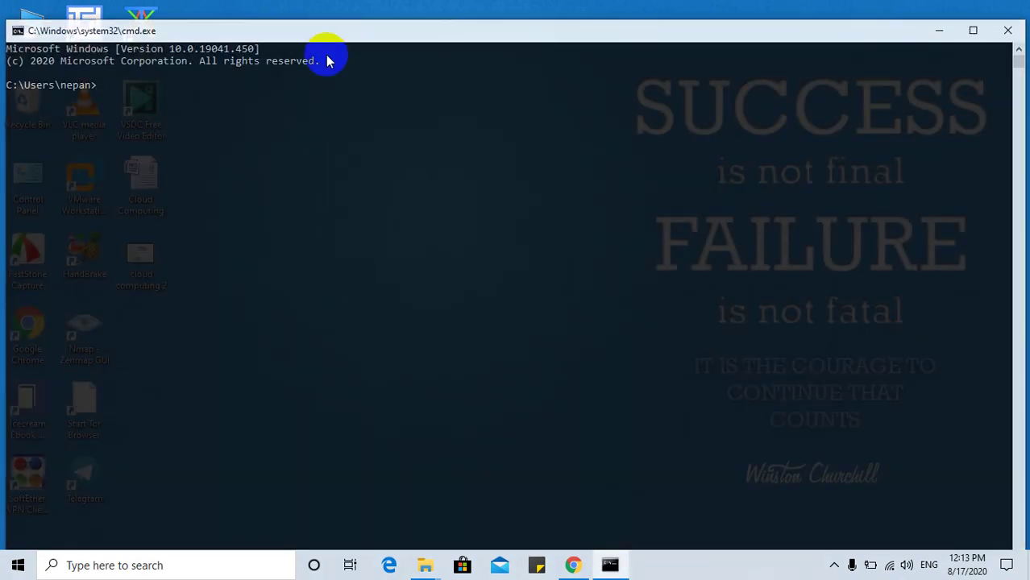
drag(322, 33, 328, 13)
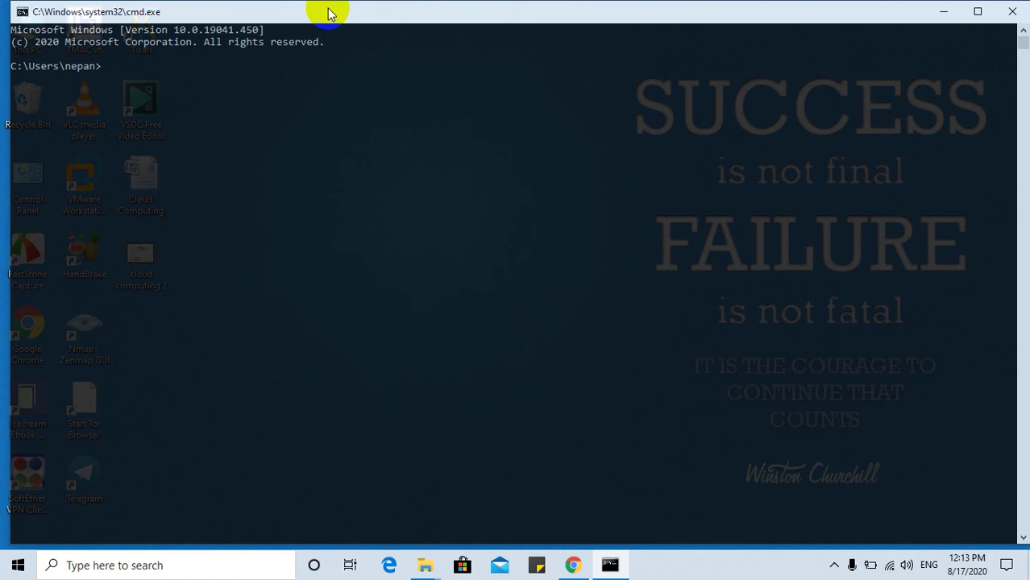
Ping google.com and examine the IP address given in the replies
text(ping google.com)
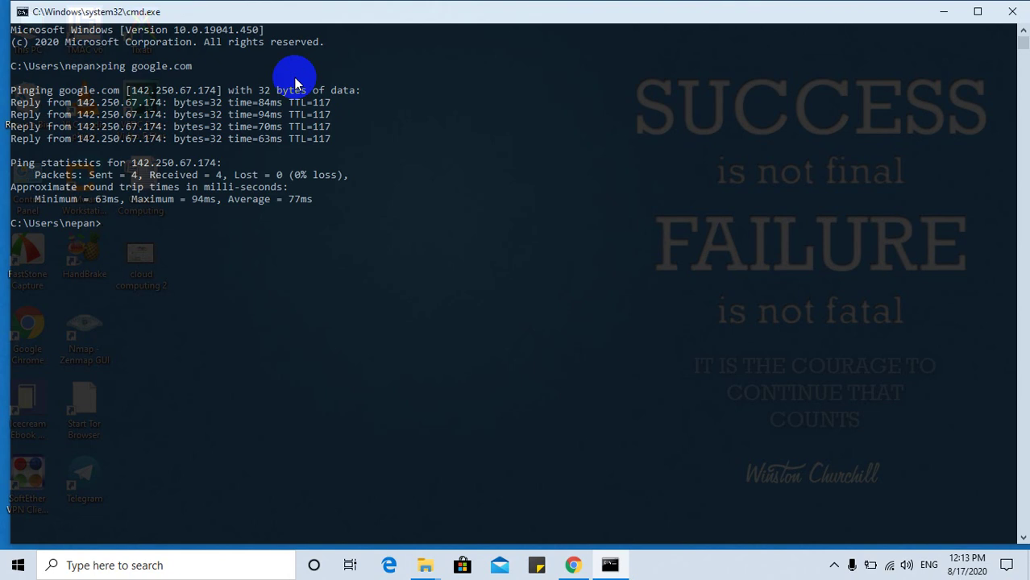
click(80, 140)
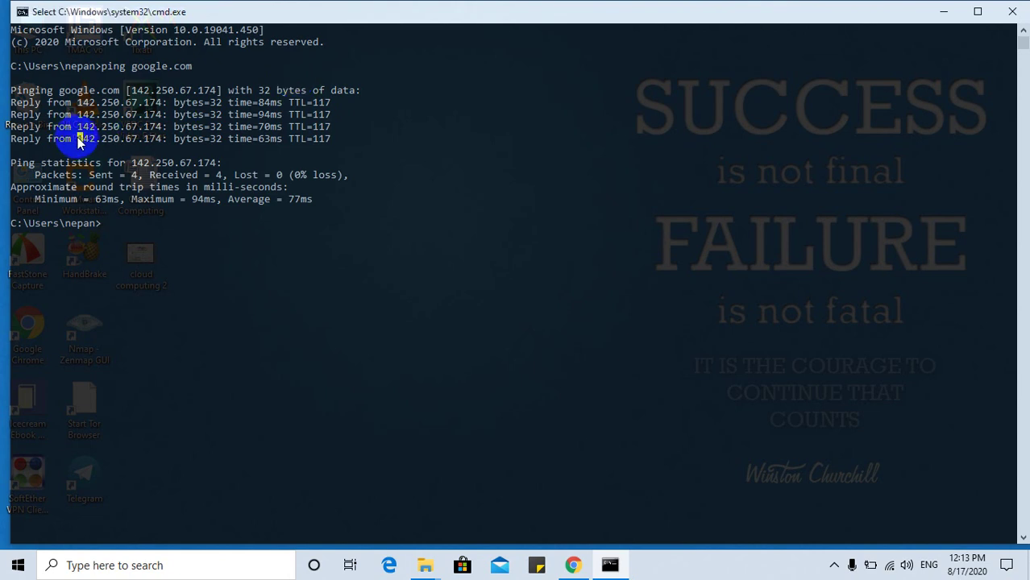
drag(80, 140, 161, 143)
click(159, 142)
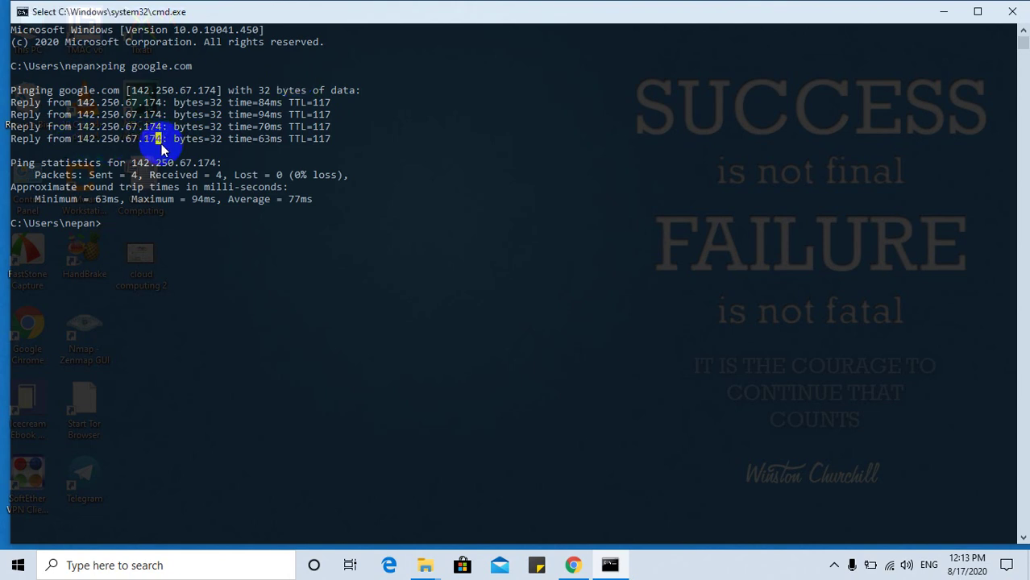
drag(78, 103, 160, 103)
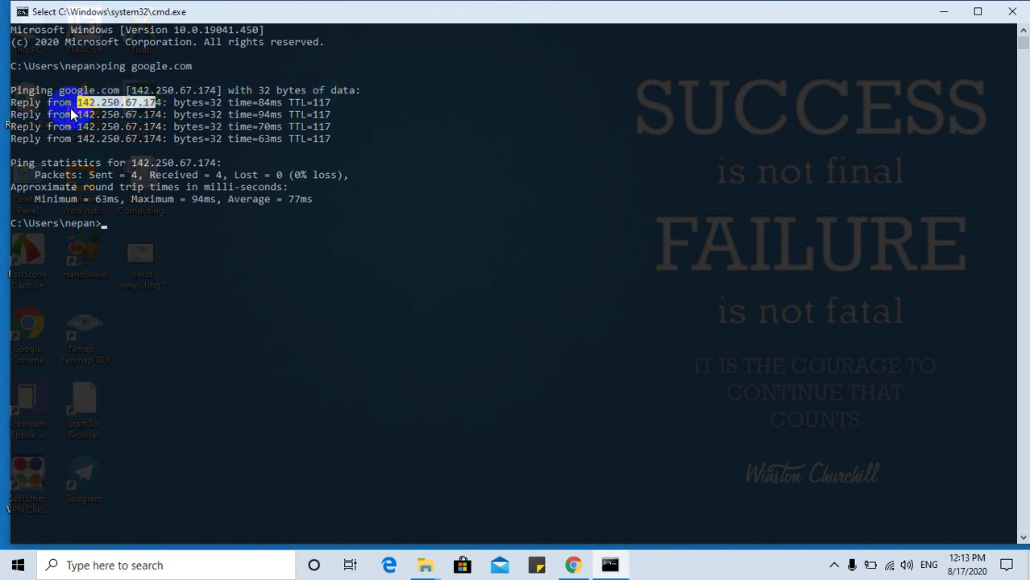
drag(11, 102, 155, 105)
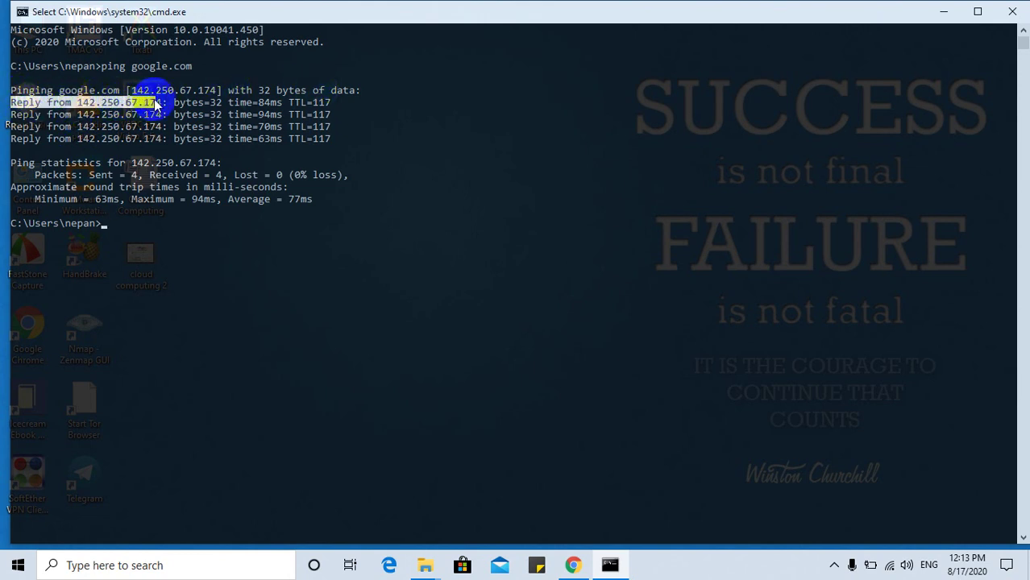
drag(77, 102, 155, 107)
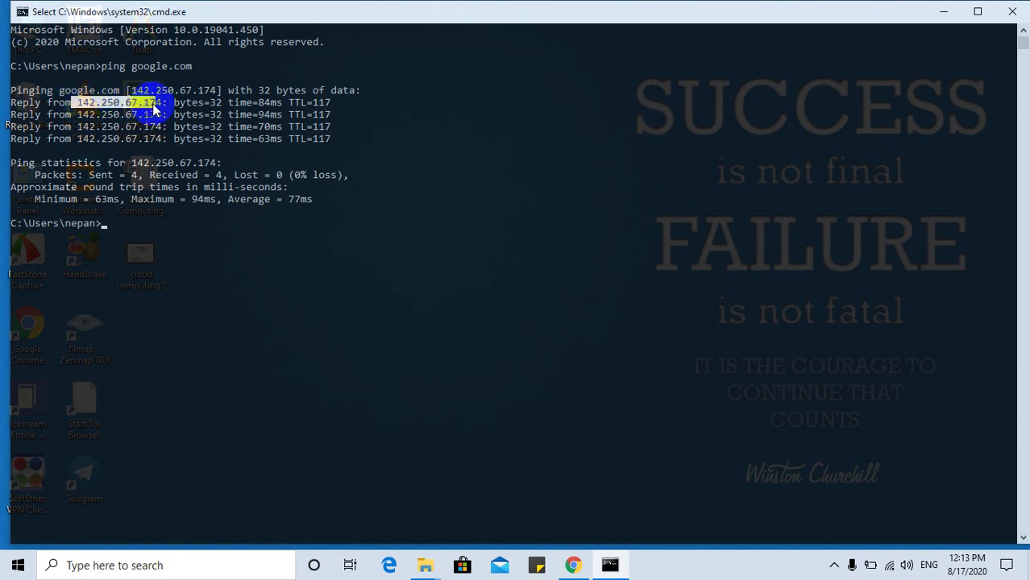
click(160, 105)
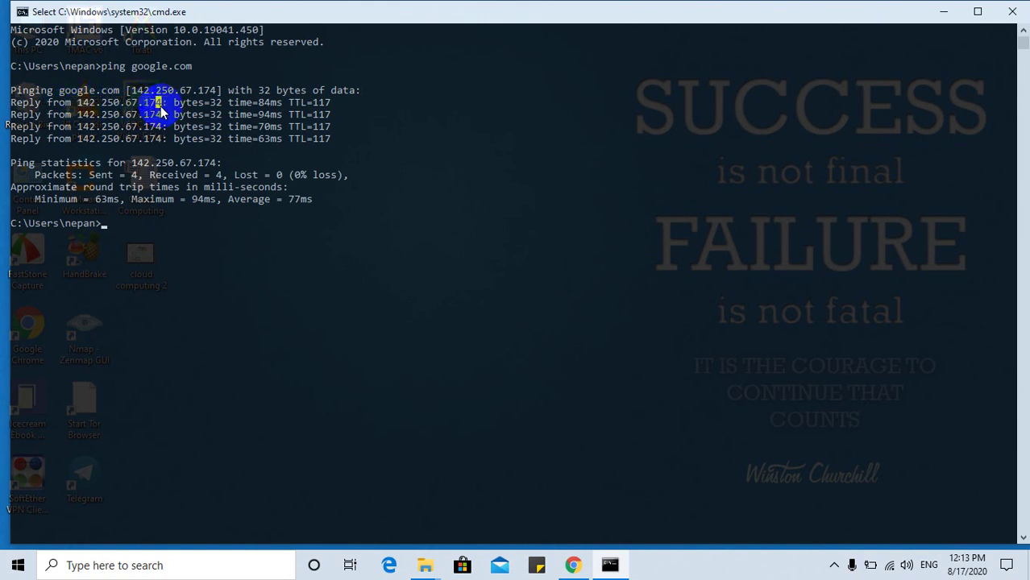
drag(133, 67, 77, 103)
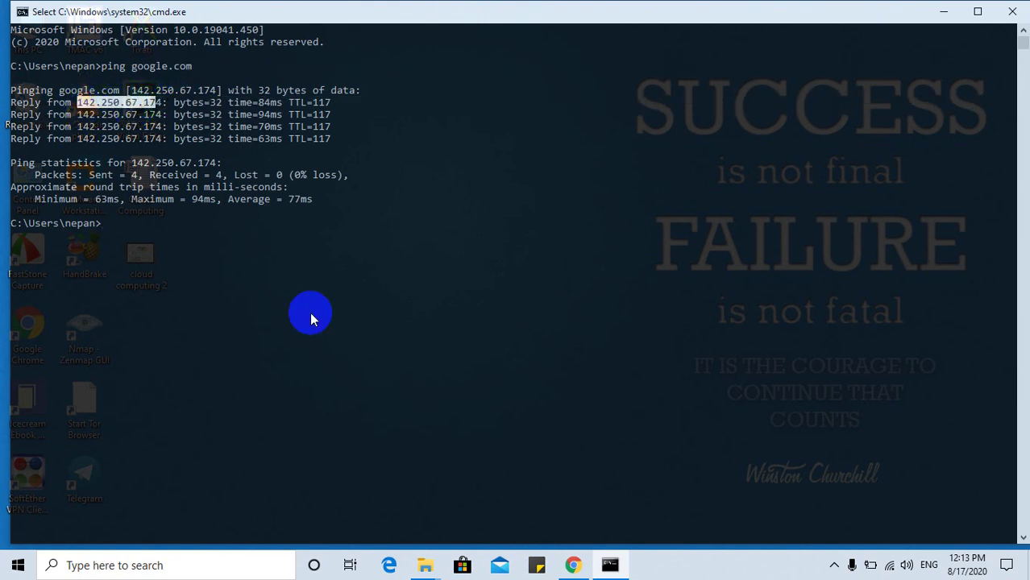
Open a new Command Prompt window through Windows search and place it near the middle of the desktop
click(834, 565)
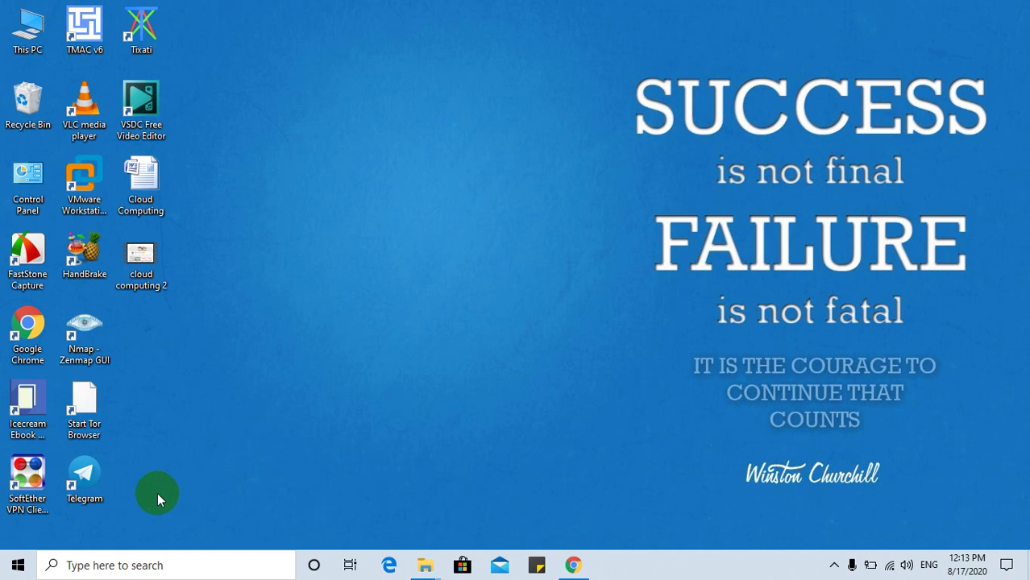
click(113, 565)
text(cm)
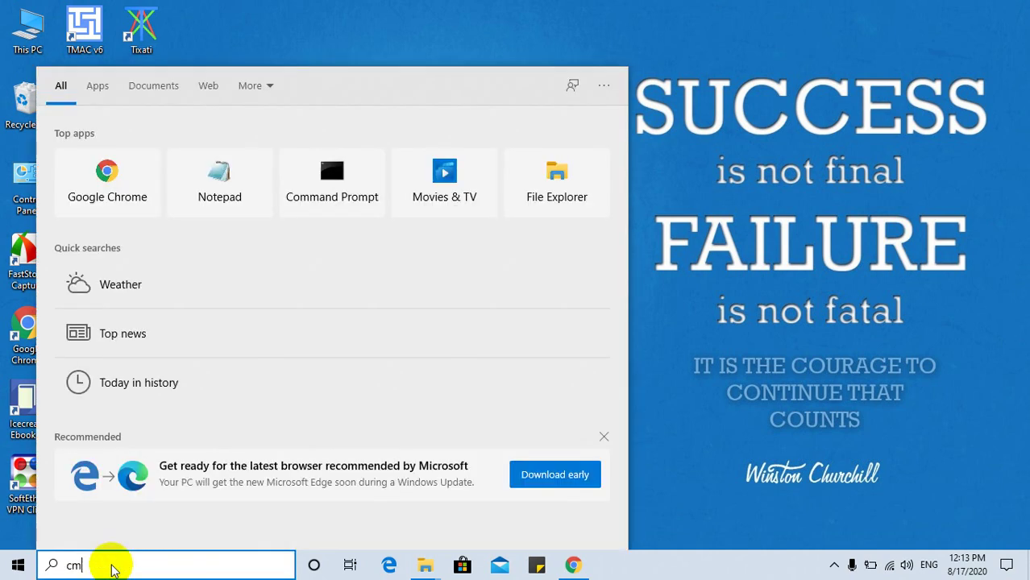
key(Escape)
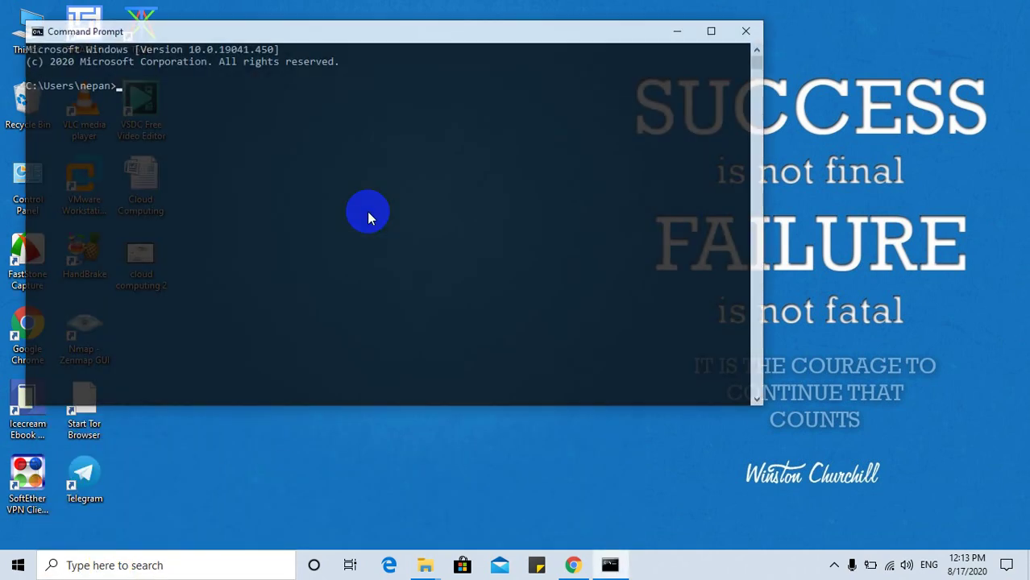
mouse_move(360, 32)
mouse_down()
mouse_move(383, 39)
mouse_move(333, 77)
mouse_move(370, 60)
mouse_move(365, 42)
mouse_up()
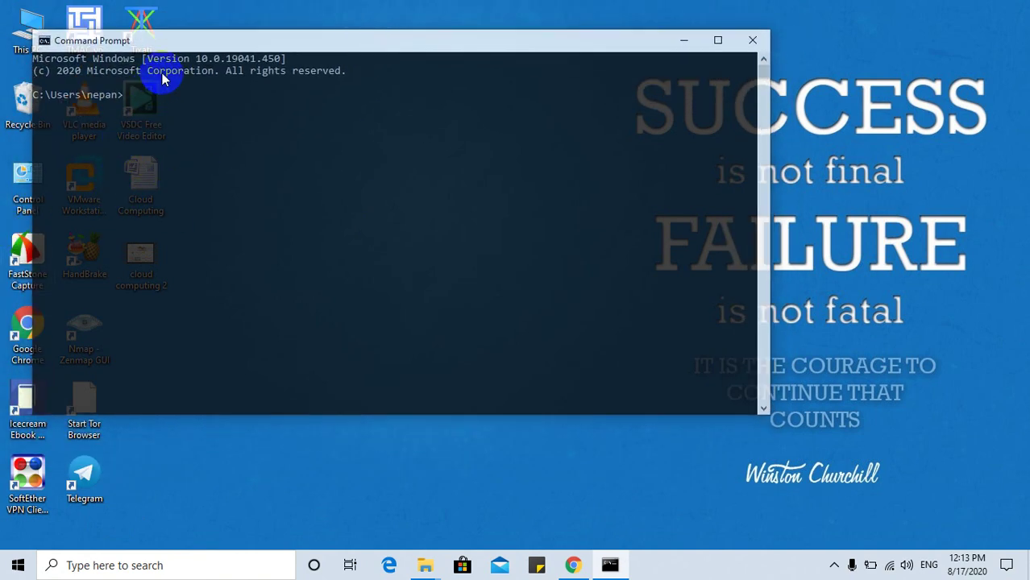
drag(184, 36, 289, 64)
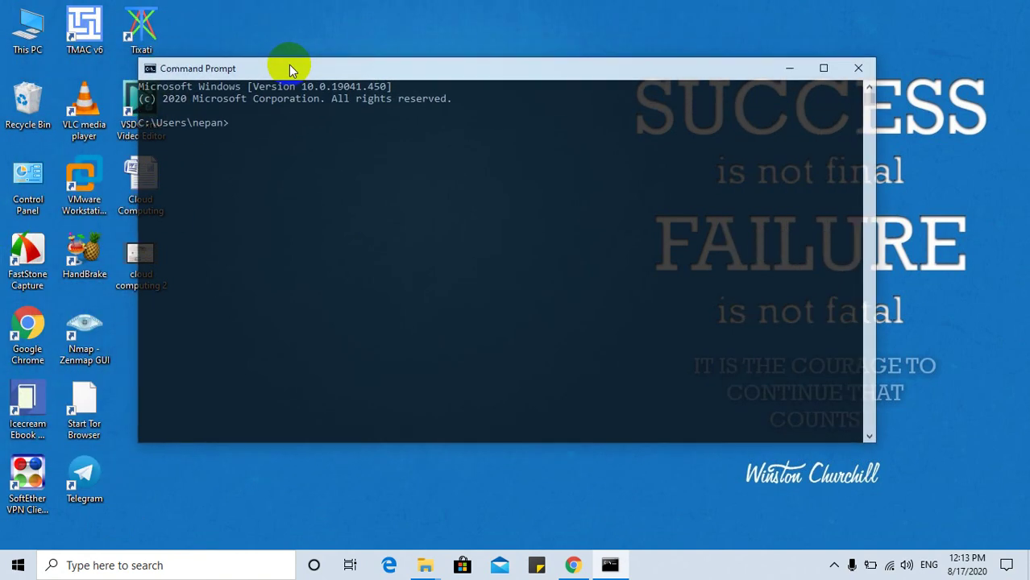
In the Command Prompt properties, pick purple (136, 23, 152) as the screen background, lower the opacity to 66% and apply the changes
right_click(345, 68)
click(391, 215)
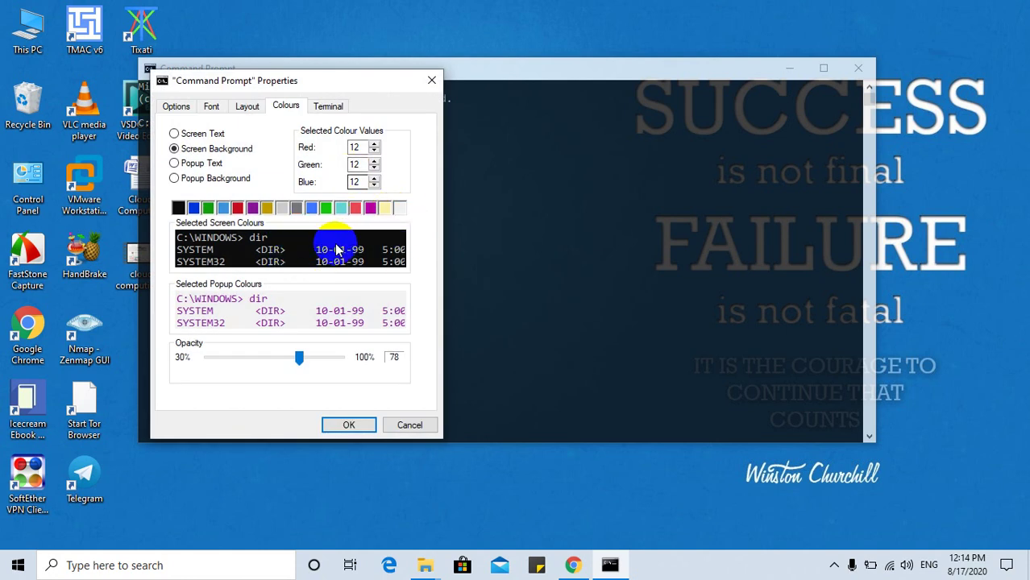
drag(287, 87, 795, 156)
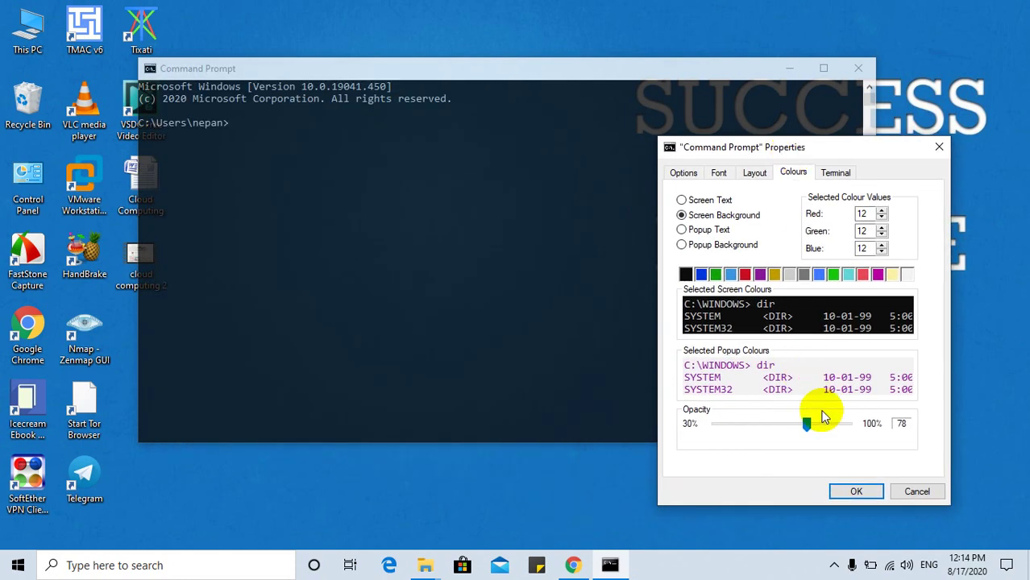
mouse_move(808, 427)
mouse_down()
mouse_move(804, 419)
mouse_move(868, 423)
mouse_move(674, 436)
mouse_move(851, 424)
mouse_move(781, 435)
mouse_move(804, 435)
mouse_up()
click(759, 275)
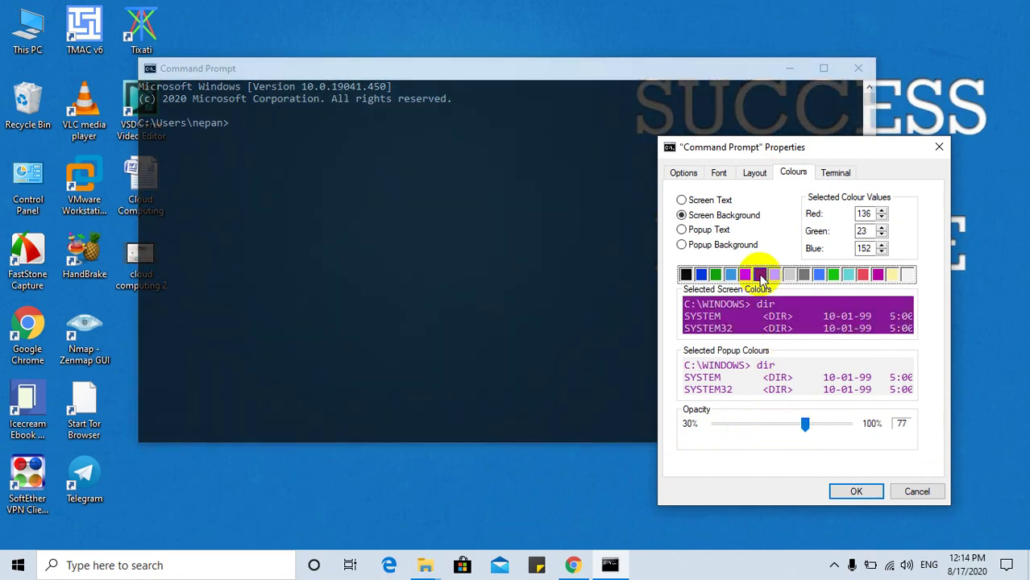
click(789, 276)
click(759, 276)
click(806, 429)
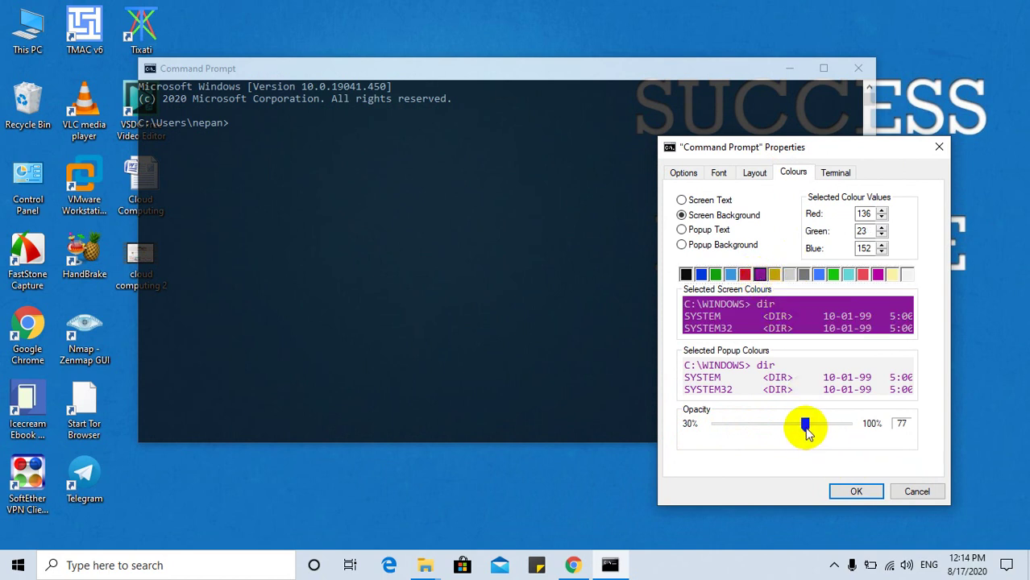
drag(808, 432, 786, 429)
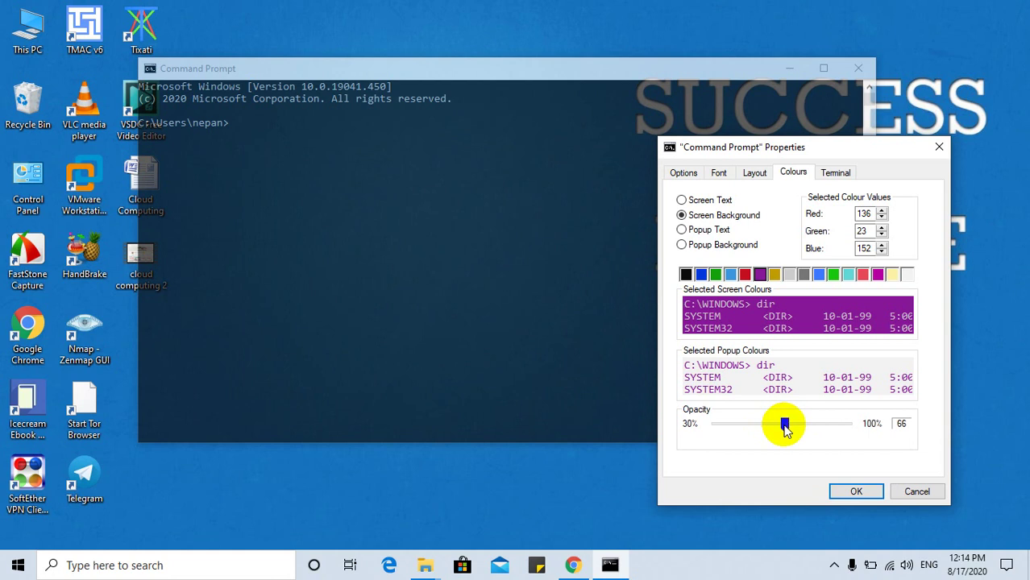
click(855, 491)
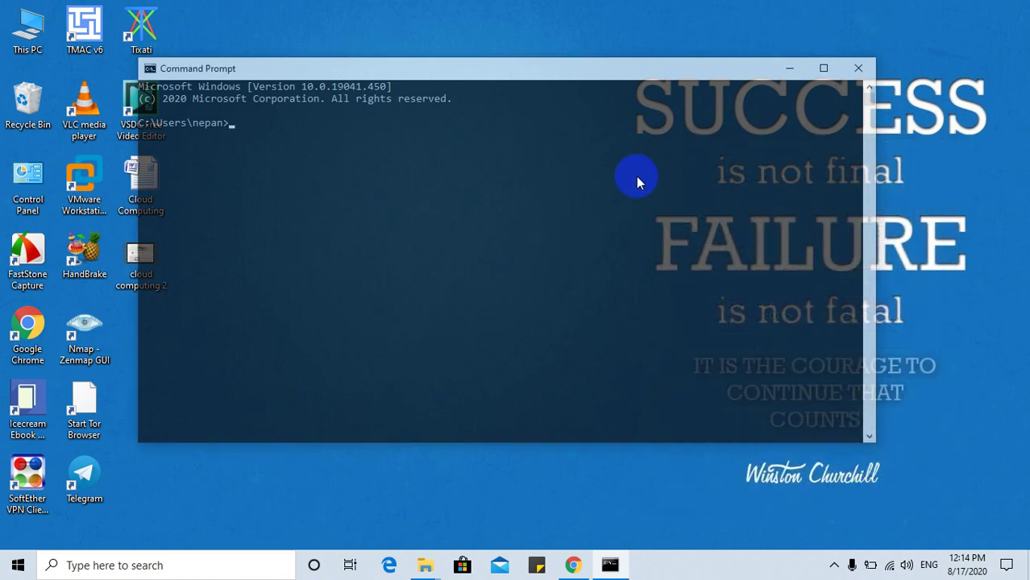
Shift the Command Prompt window slightly sideways on the desktop and close it
drag(566, 71, 632, 73)
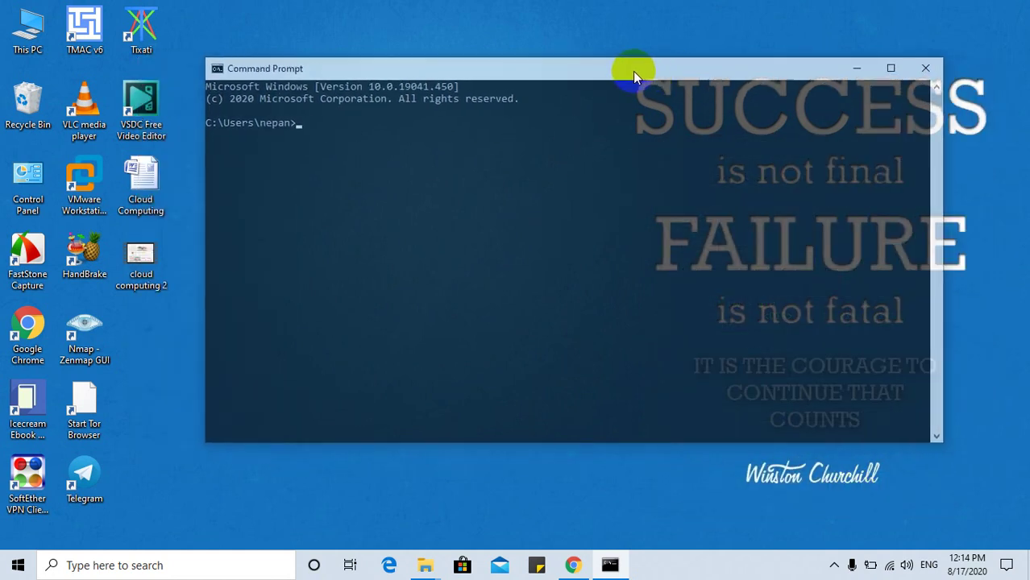
click(920, 68)
click(834, 564)
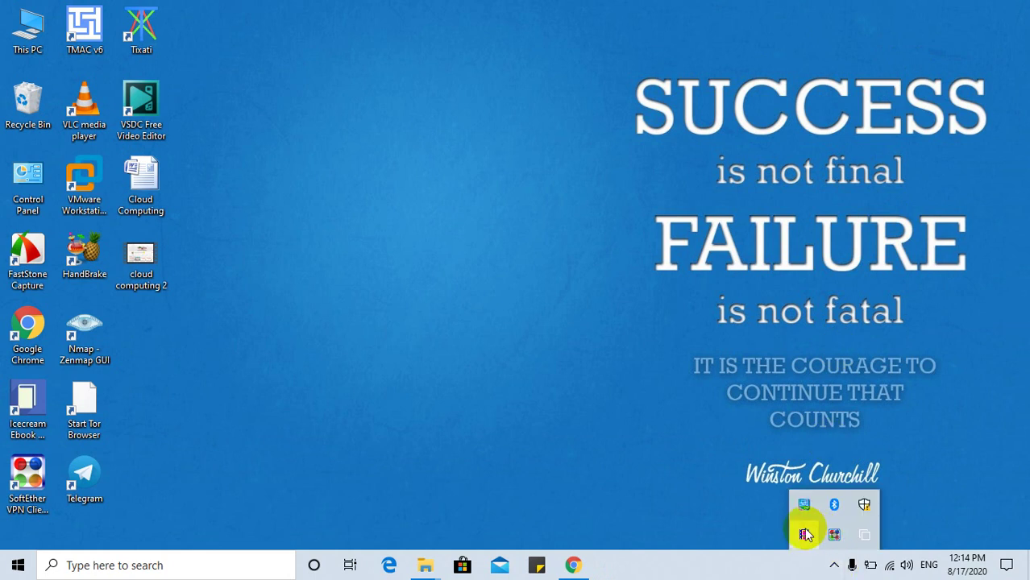
click(454, 415)
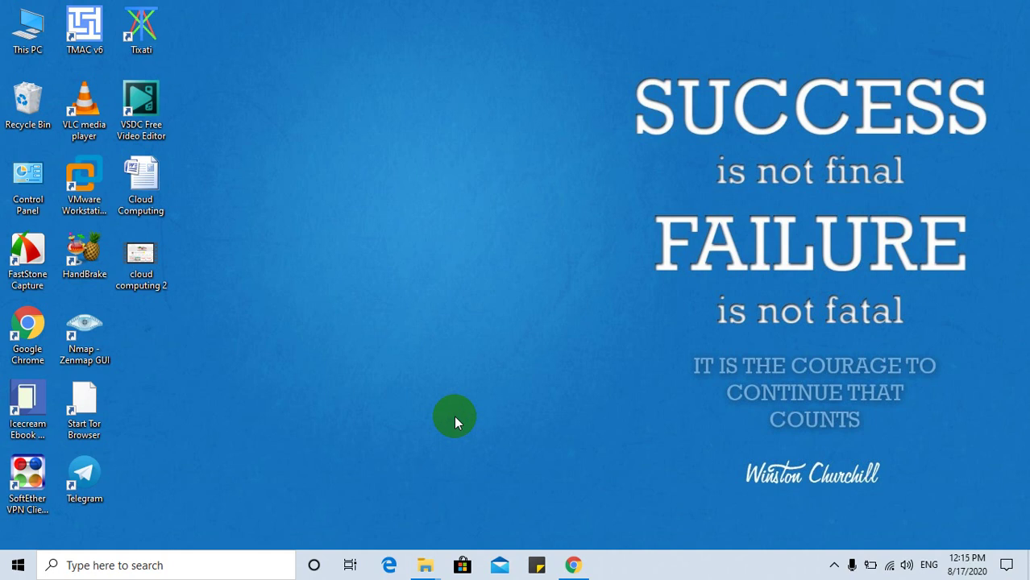
Capture a rectangular screen snip of the desktop with the Windows snipping overlay
key(super+shift+s)
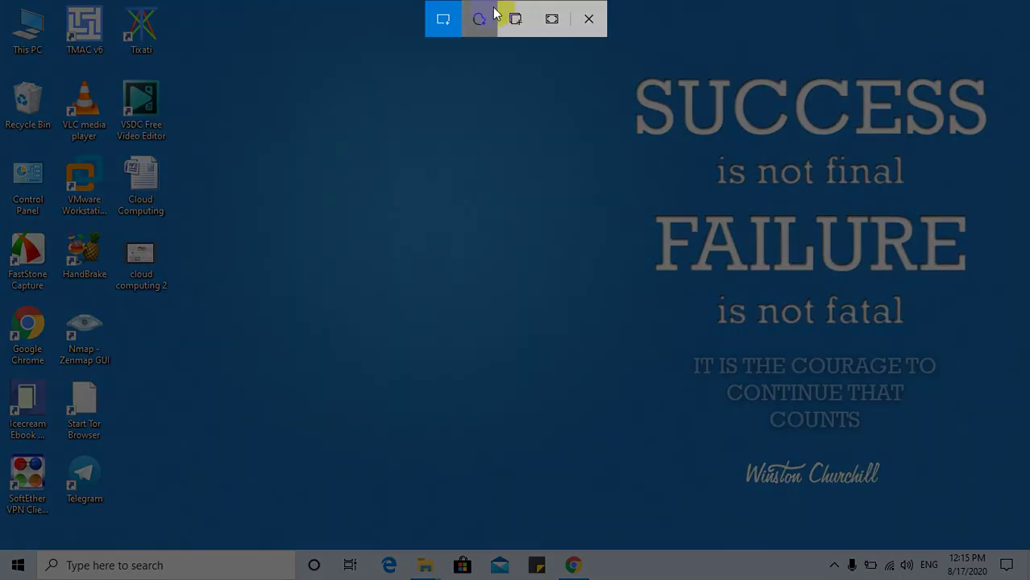
click(443, 21)
click(443, 25)
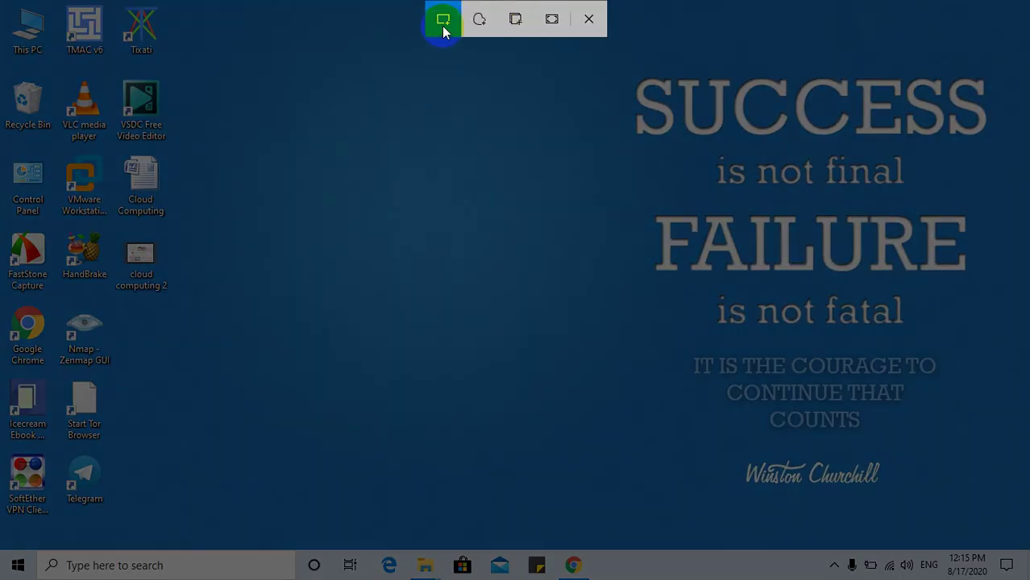
drag(2, 2, 852, 317)
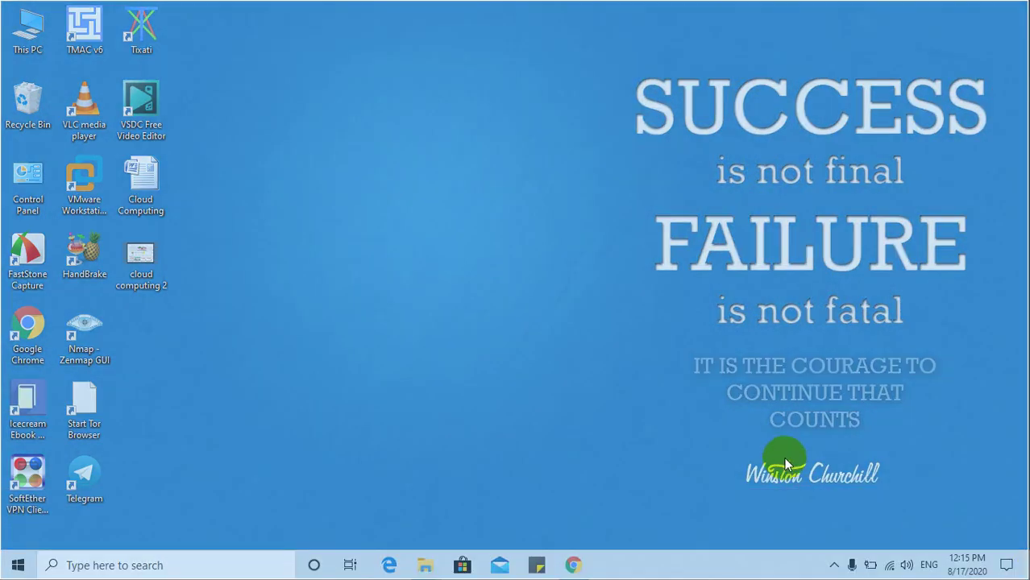
click(783, 457)
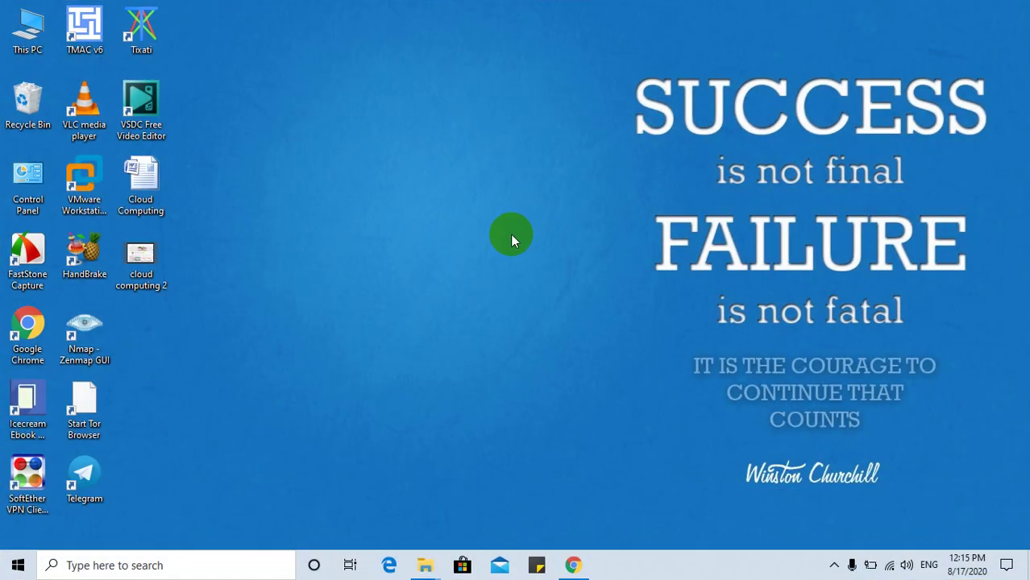
Refresh the desktop and close the open File Explorer windows showing the etc folder
right_click(282, 80)
click(322, 130)
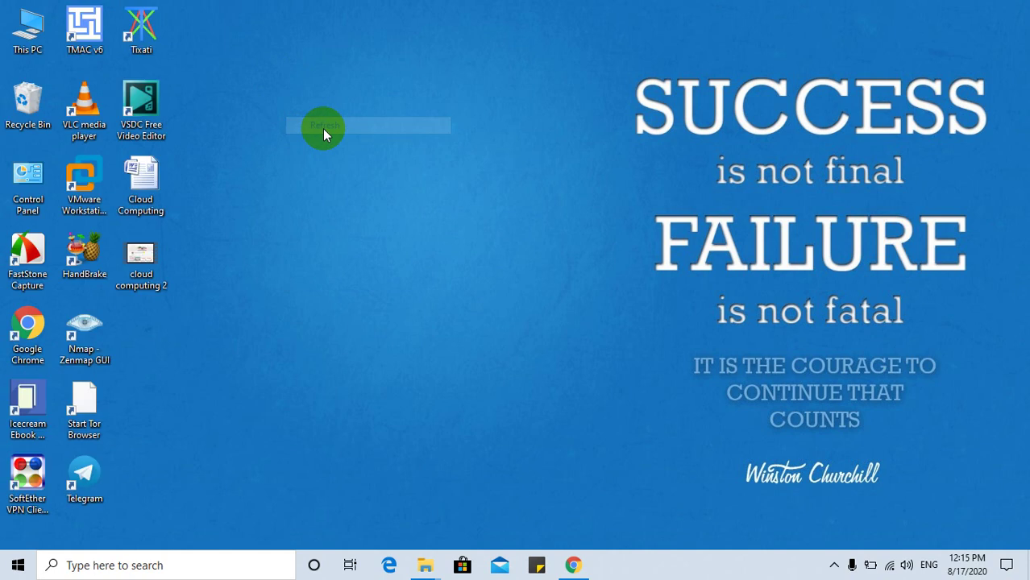
mouse_move(422, 560)
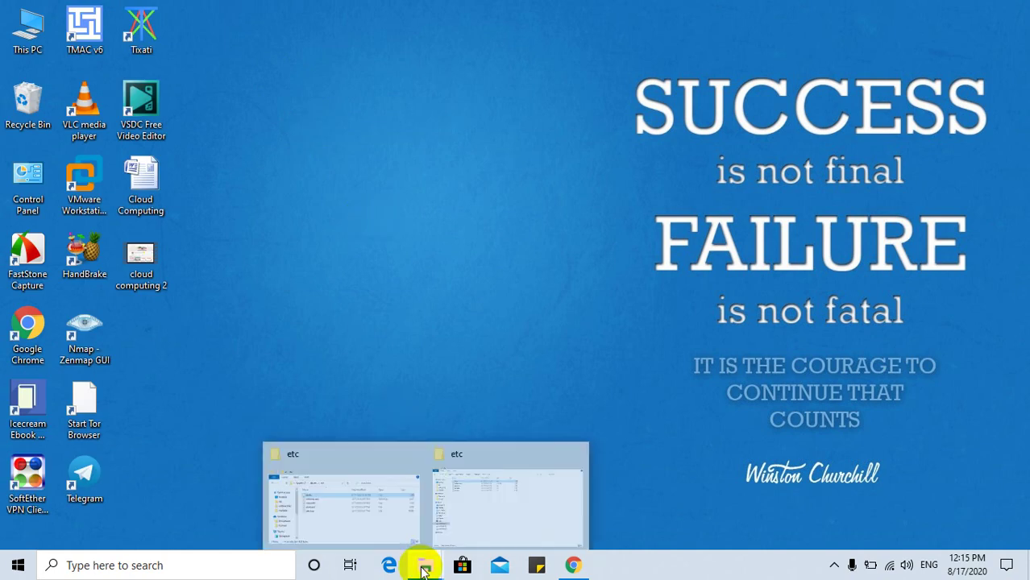
click(490, 449)
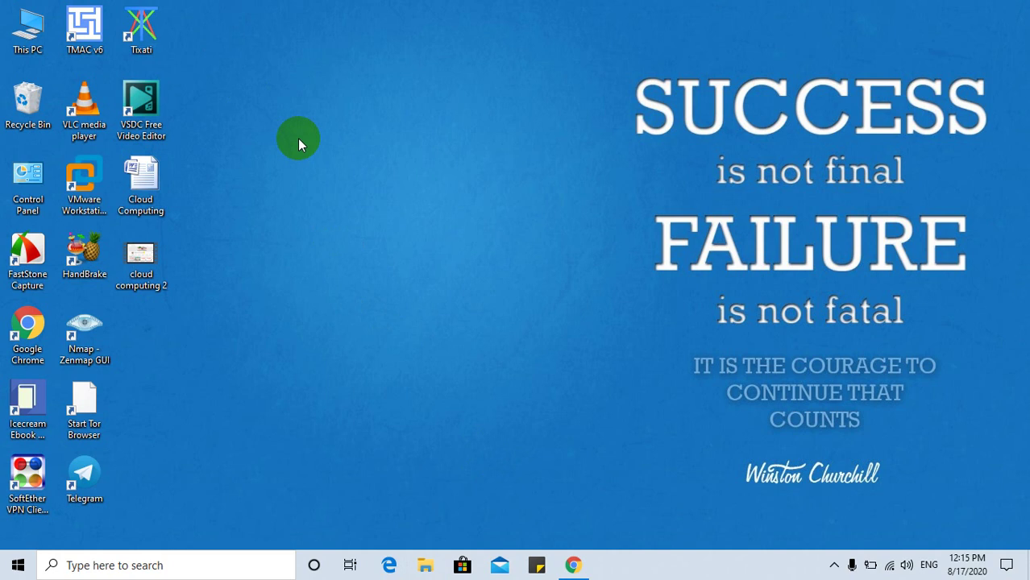
Bring up the screen snipping overlay again, look over its capture modes and close it without taking a snip
key(super+shift+s)
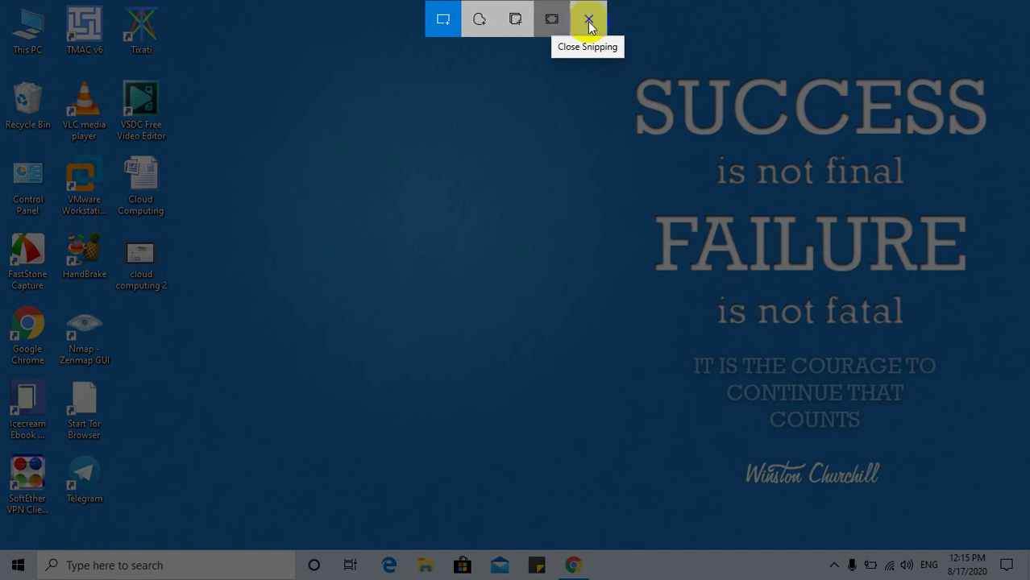
click(506, 143)
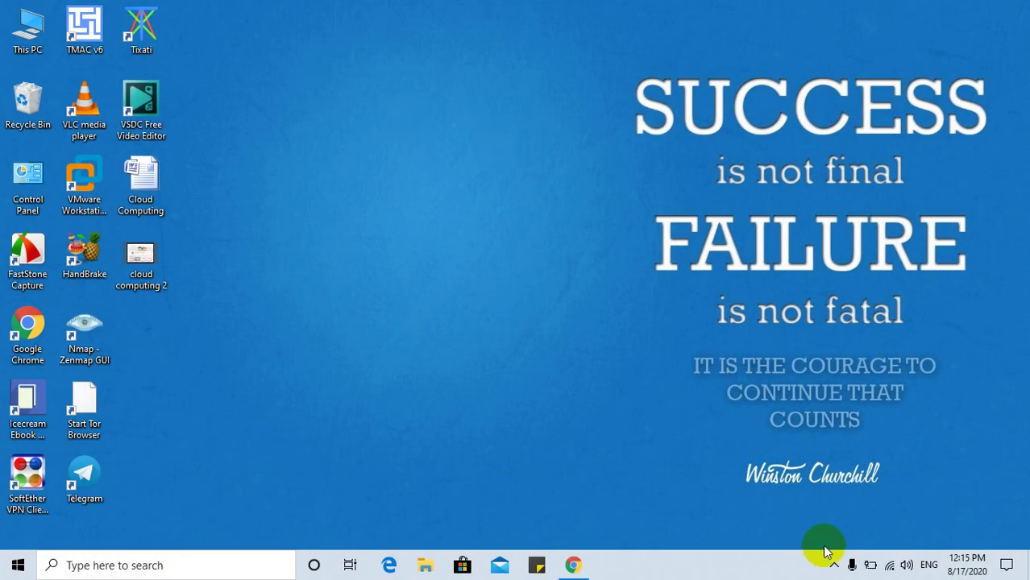
click(834, 565)
click(462, 420)
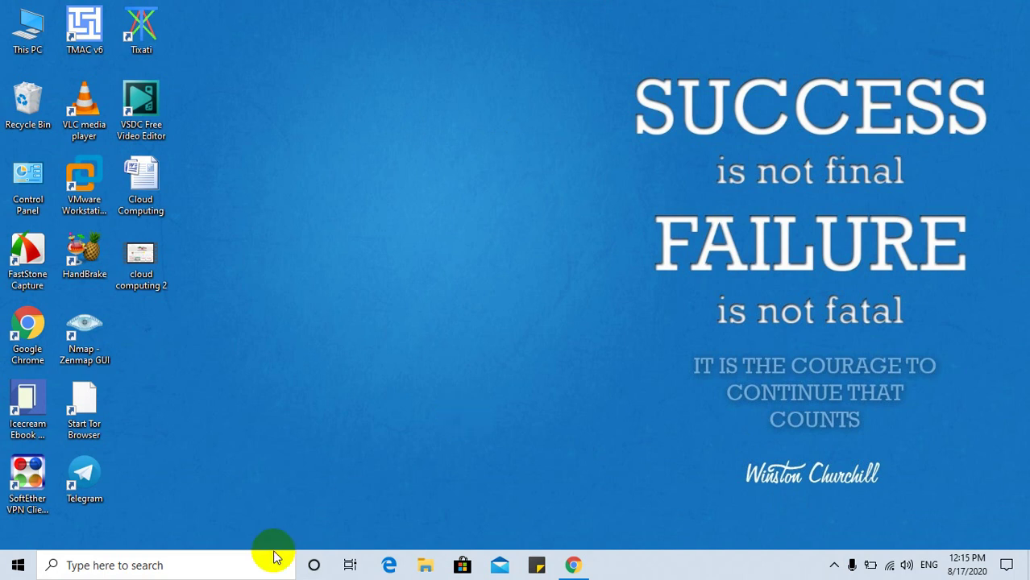
Find Microsoft Office Word 2007 through Windows search with "micro" and open it with a blank document
click(218, 564)
text(micro)
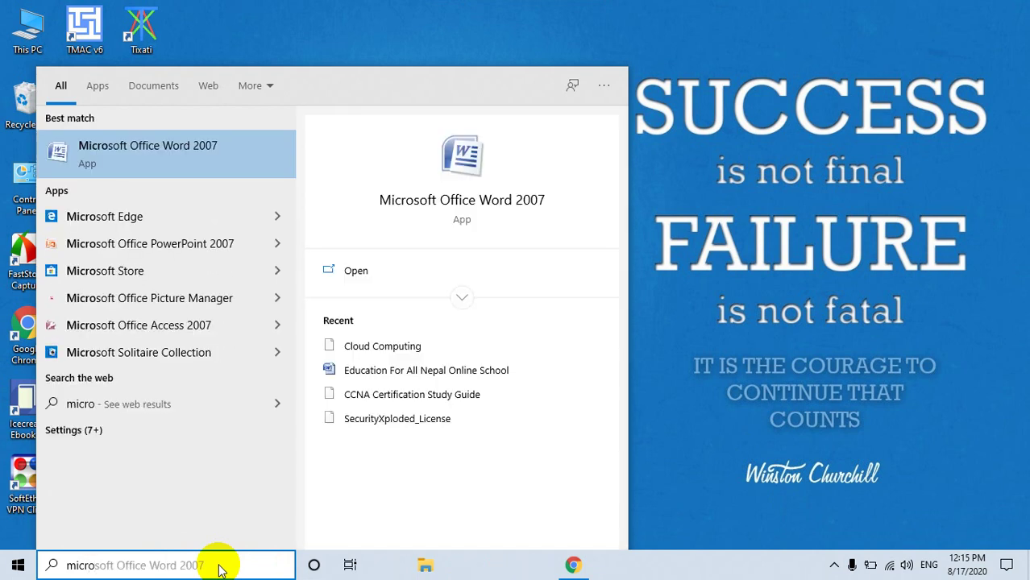
key(Return)
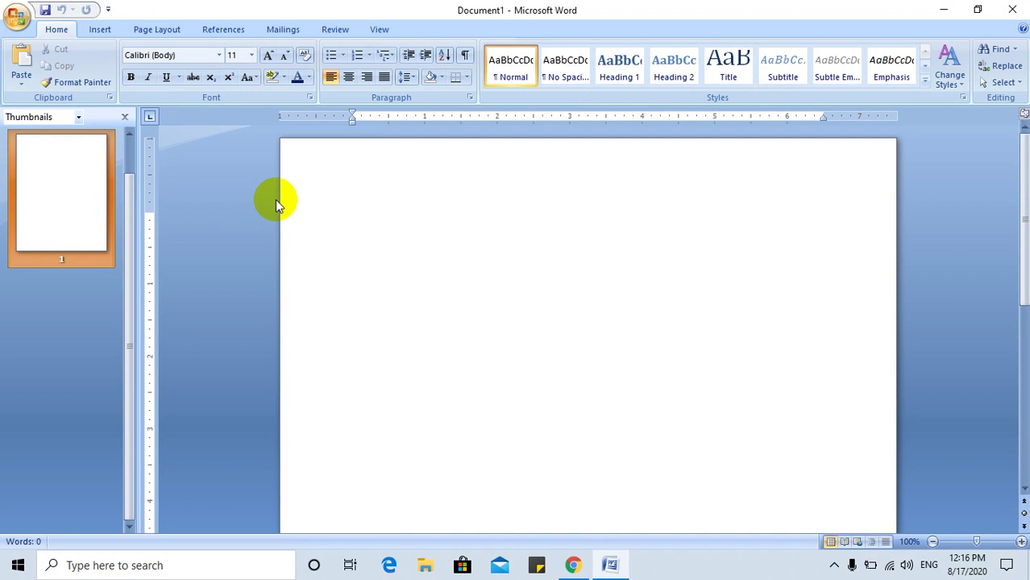
Turn on Windows dictation, restarting it once, and dictate a short spoken greeting beginning "Hello hello hello hello" into the blank document
key(super+h)
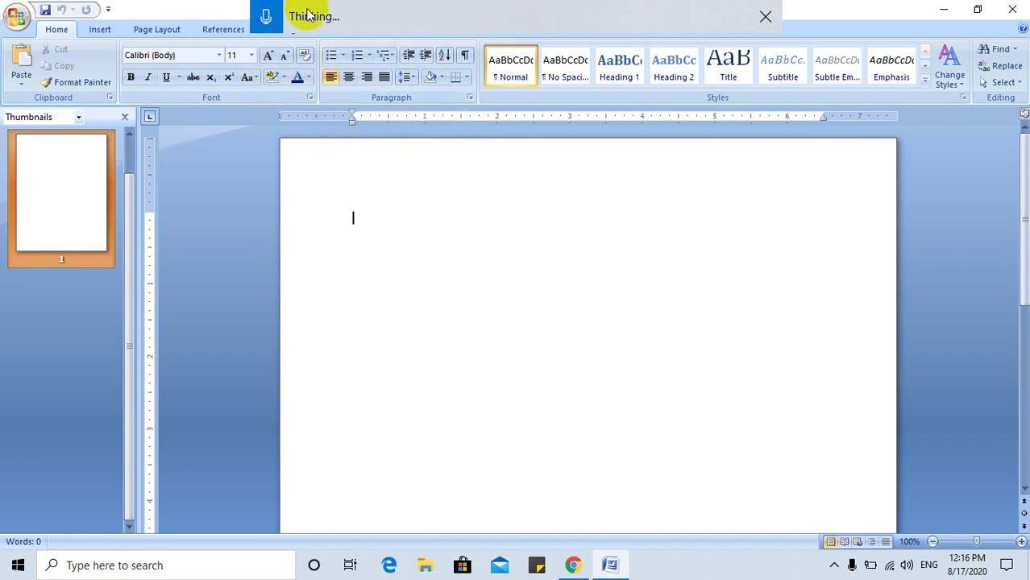
click(765, 16)
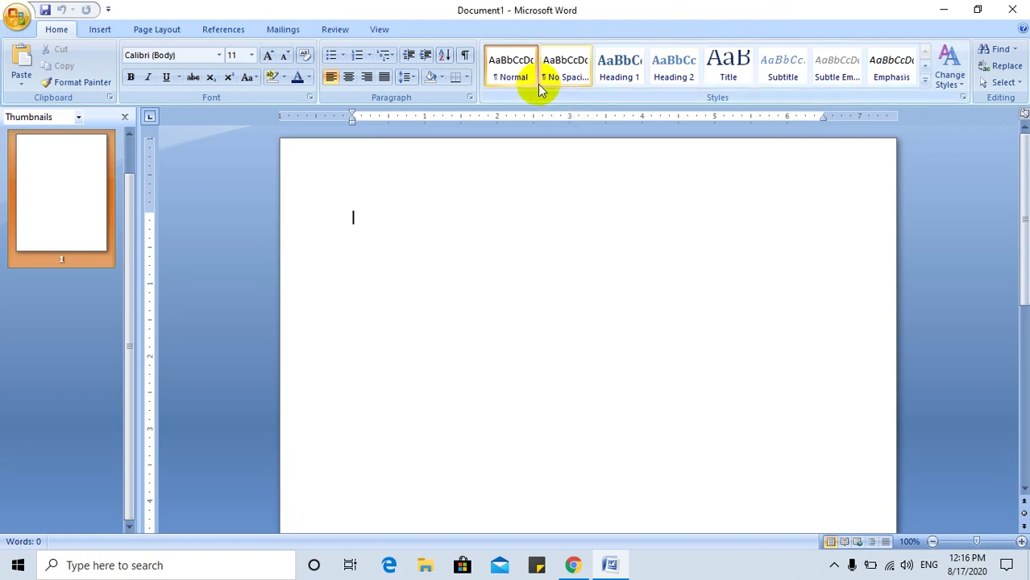
key(super+h)
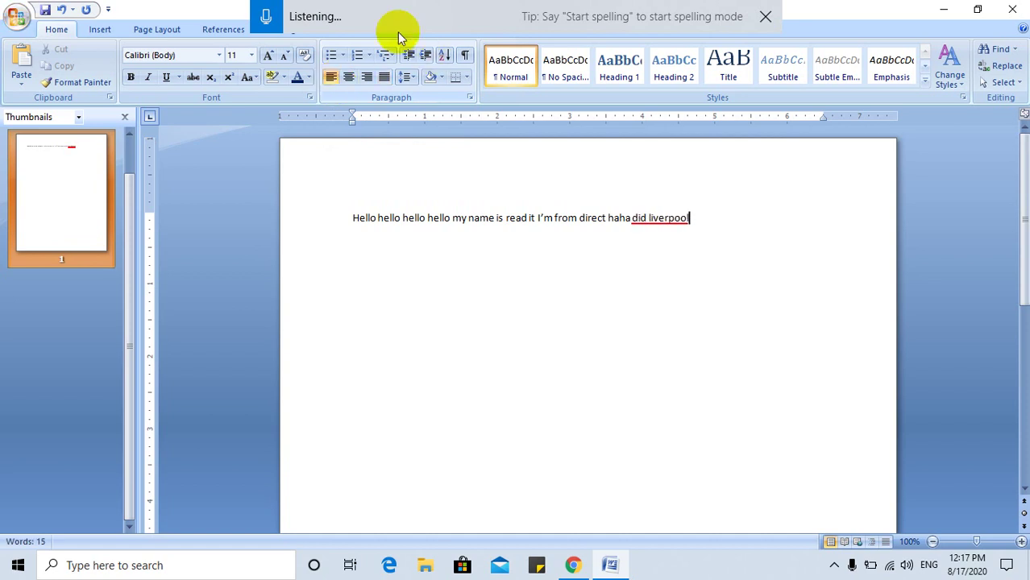
click(835, 566)
click(835, 566)
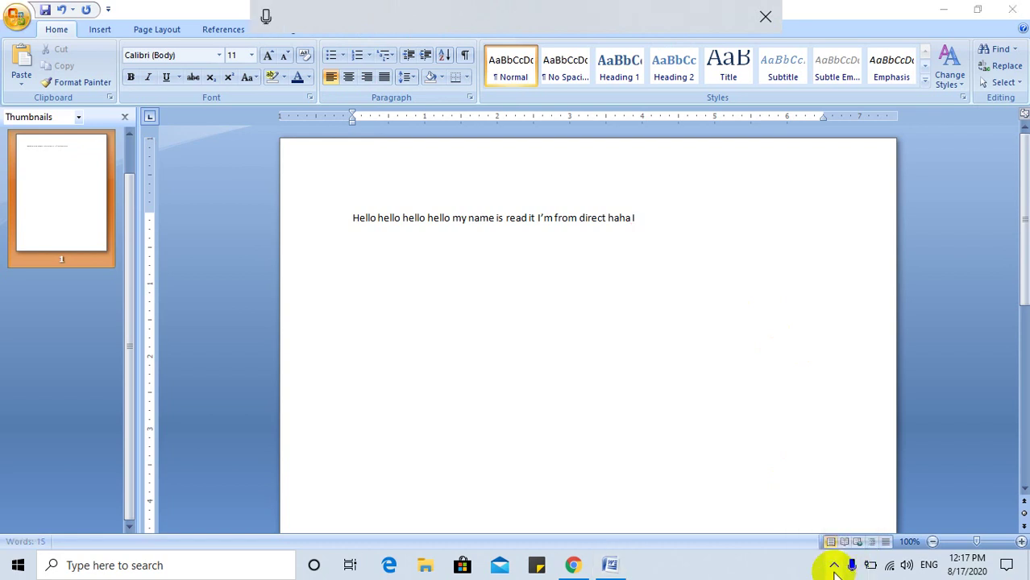
click(835, 566)
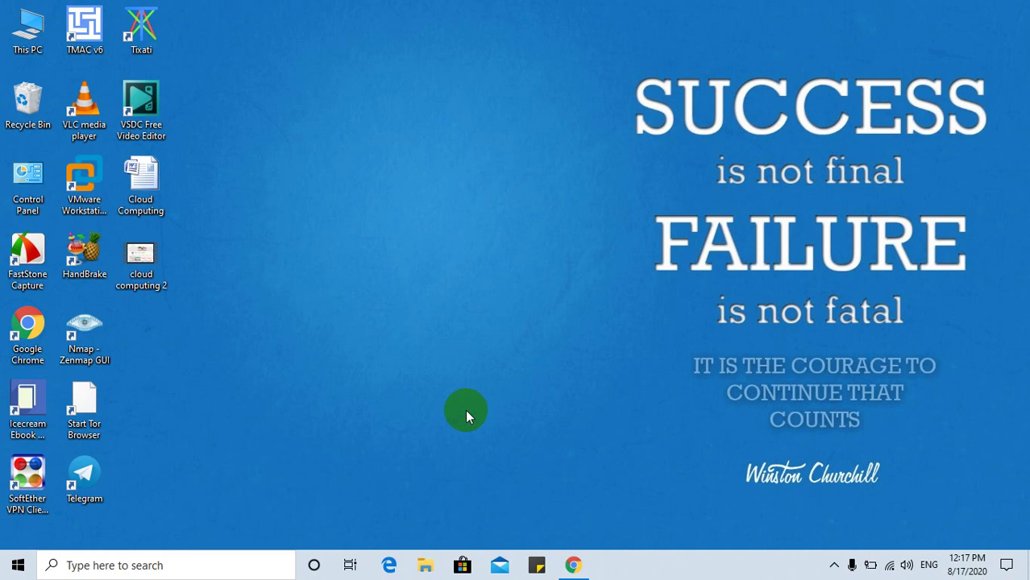
Search Windows for "steps" and open the Steps Recorder app
key(super)
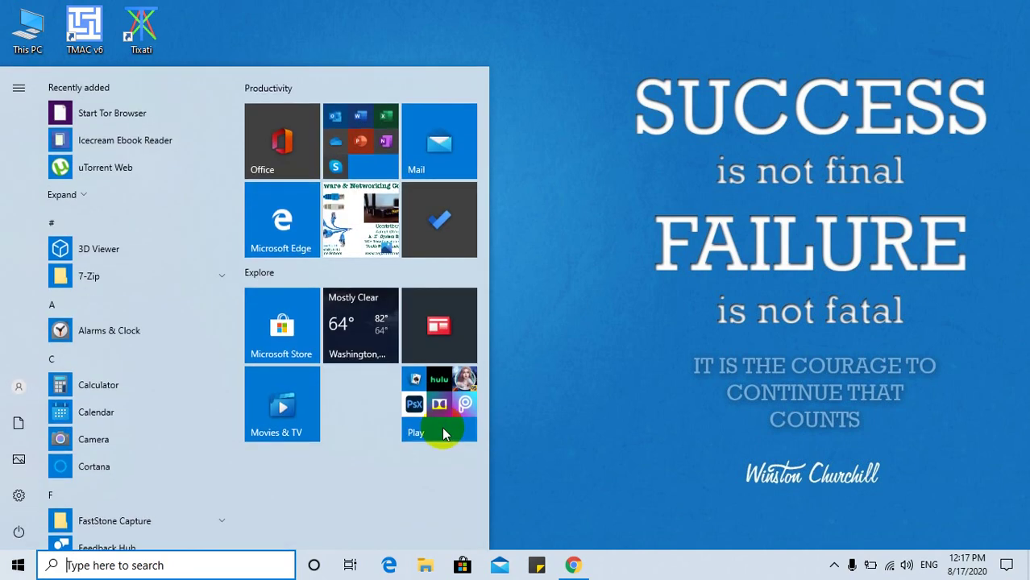
text(step)
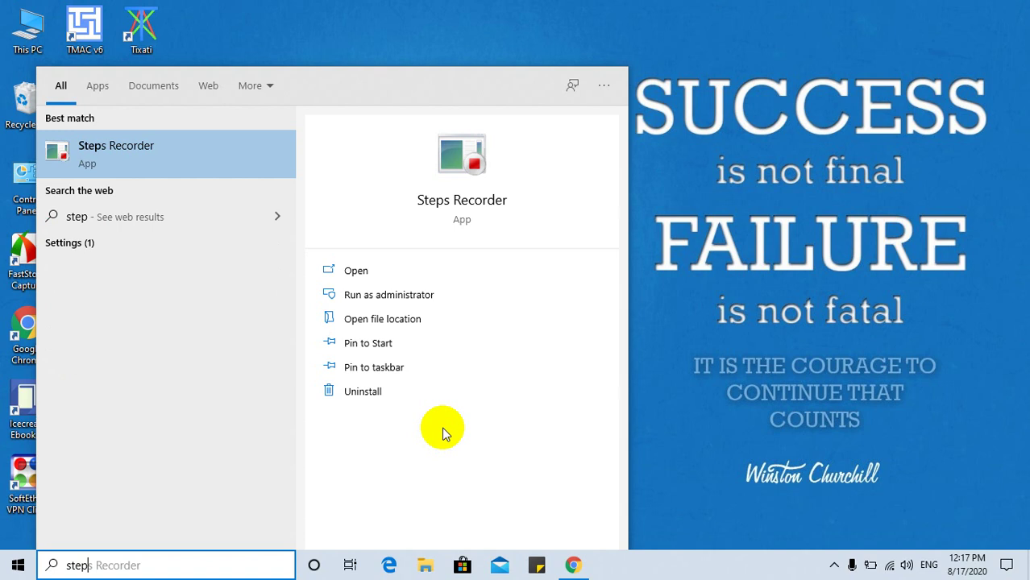
text(s)
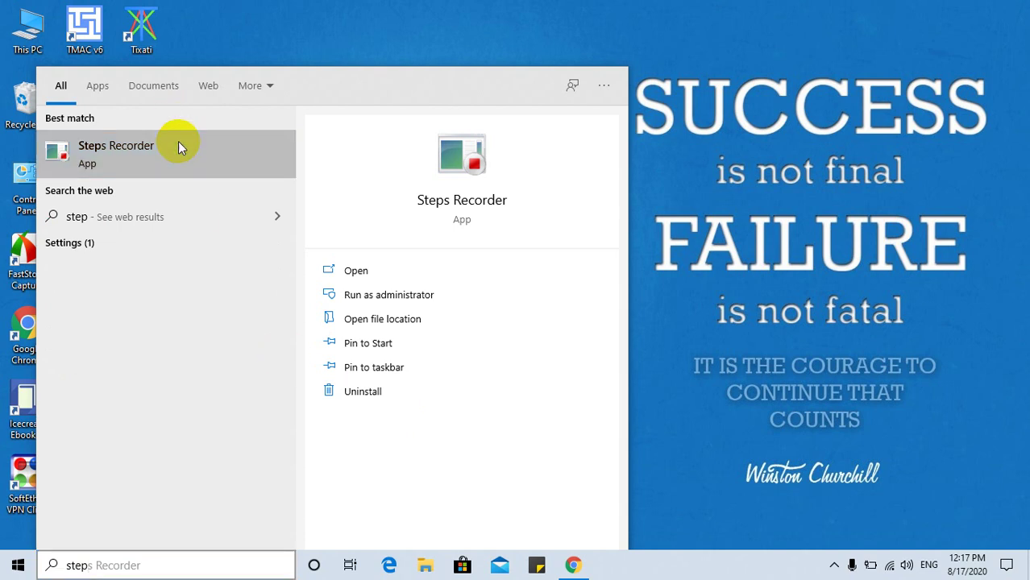
click(178, 141)
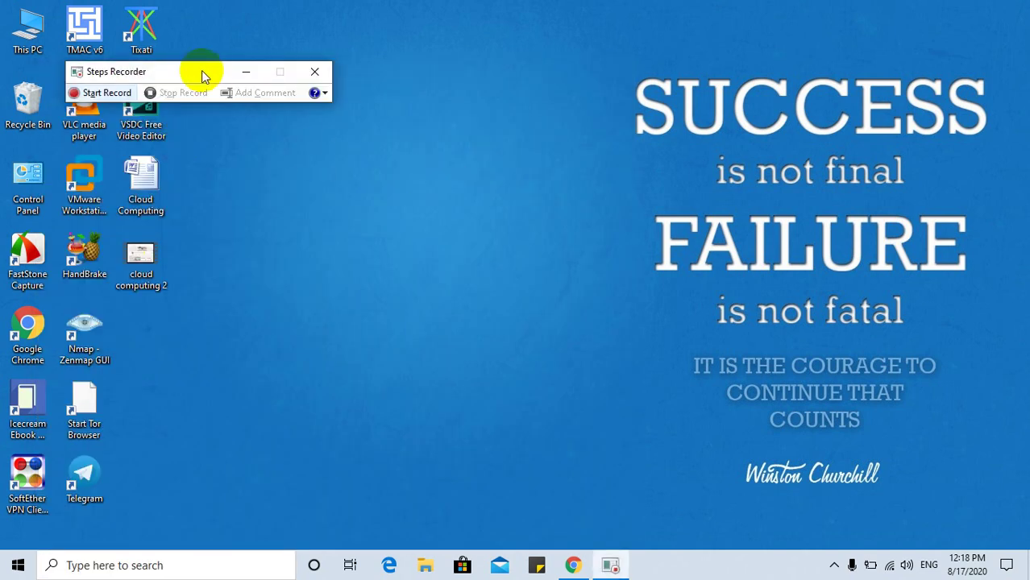
Move the Steps Recorder window toward the middle of the desktop, start a recording and minimize the window
drag(179, 69, 393, 138)
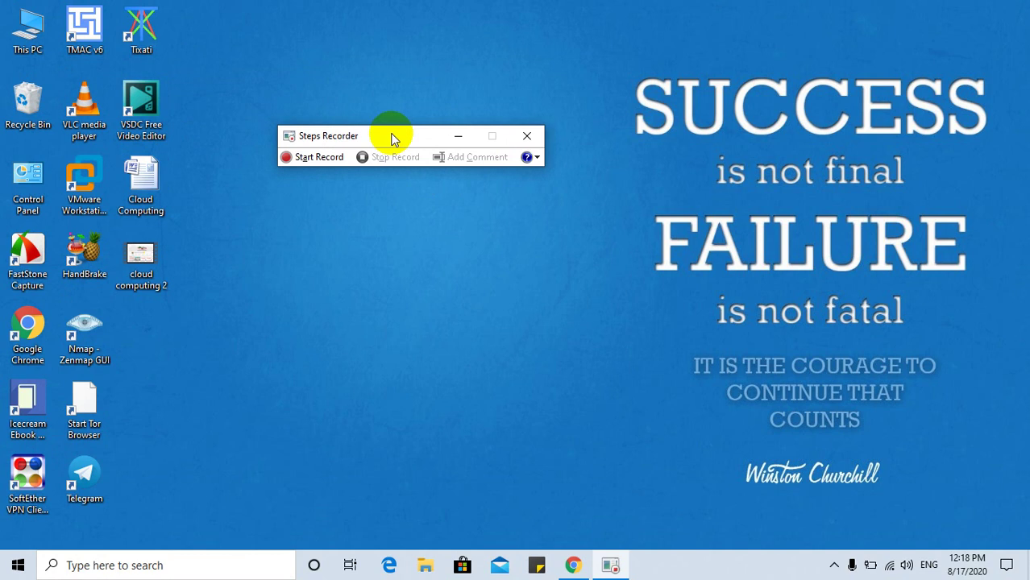
click(300, 159)
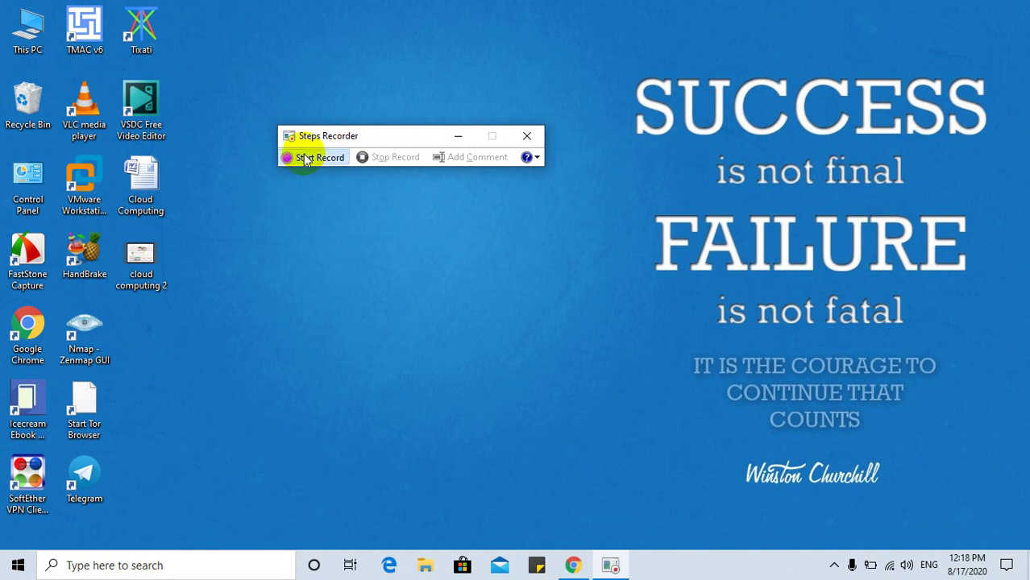
click(472, 138)
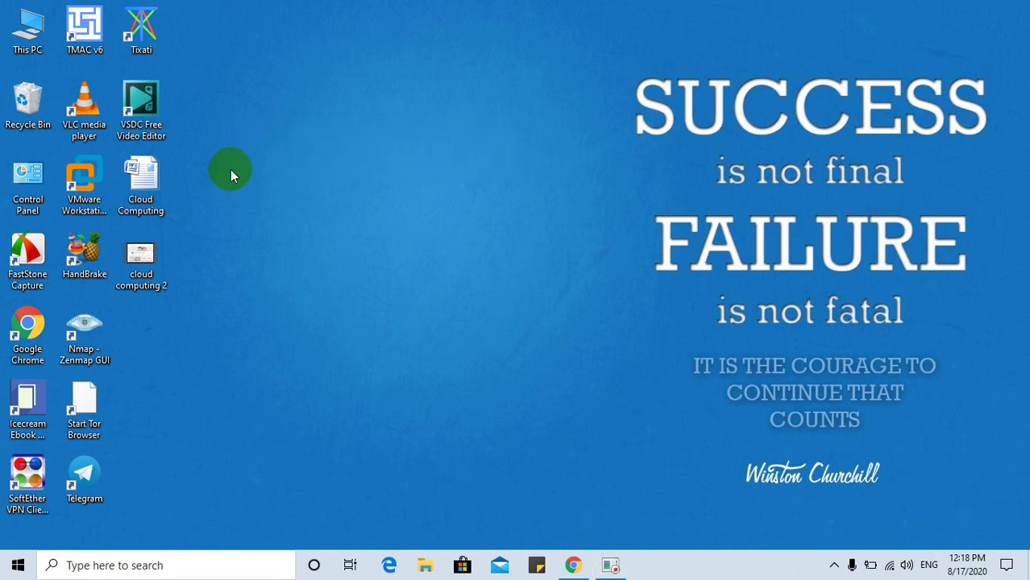
Open Google Chrome from the desktop, maximize its window and load facebook.com
double_click(33, 325)
click(895, 36)
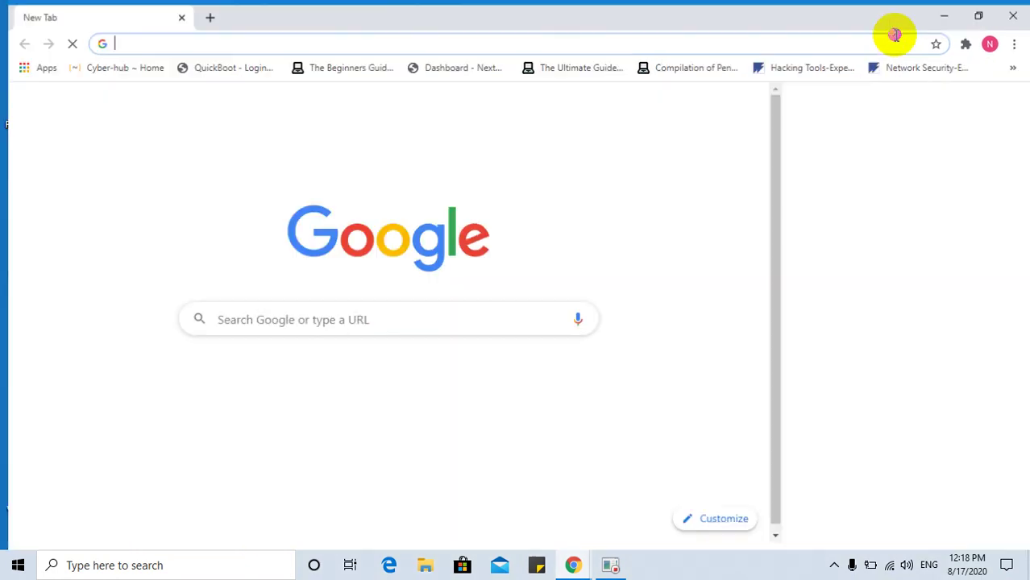
click(417, 40)
text(faceboo)
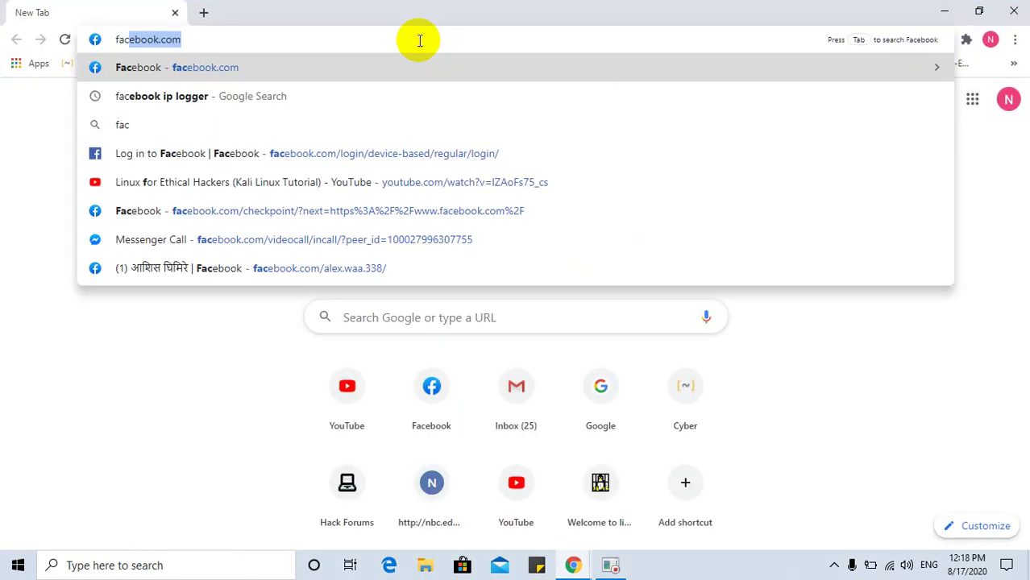
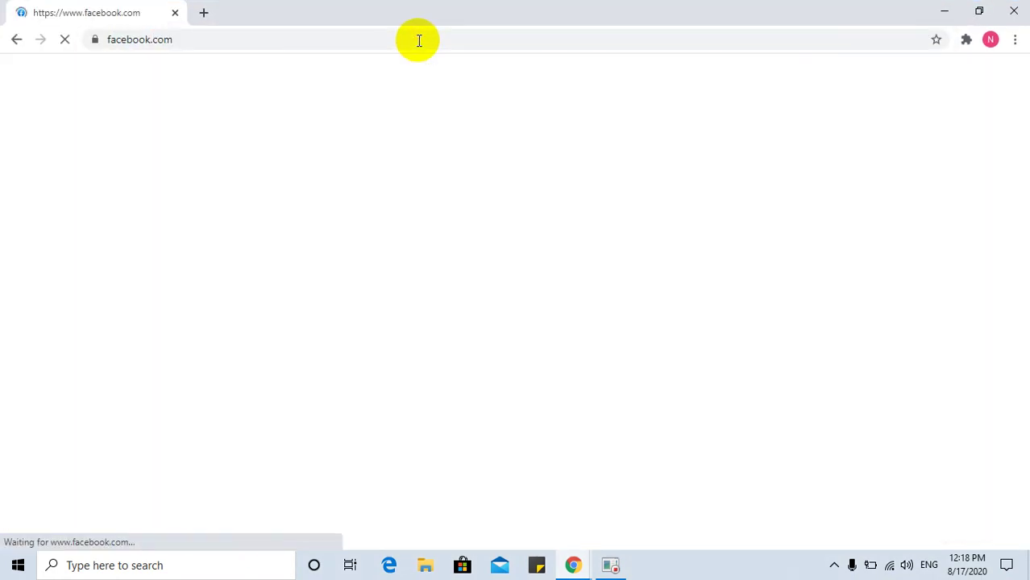
Load youtube.com and google.com, each in its own new browser tab
click(202, 13)
text(youtube)
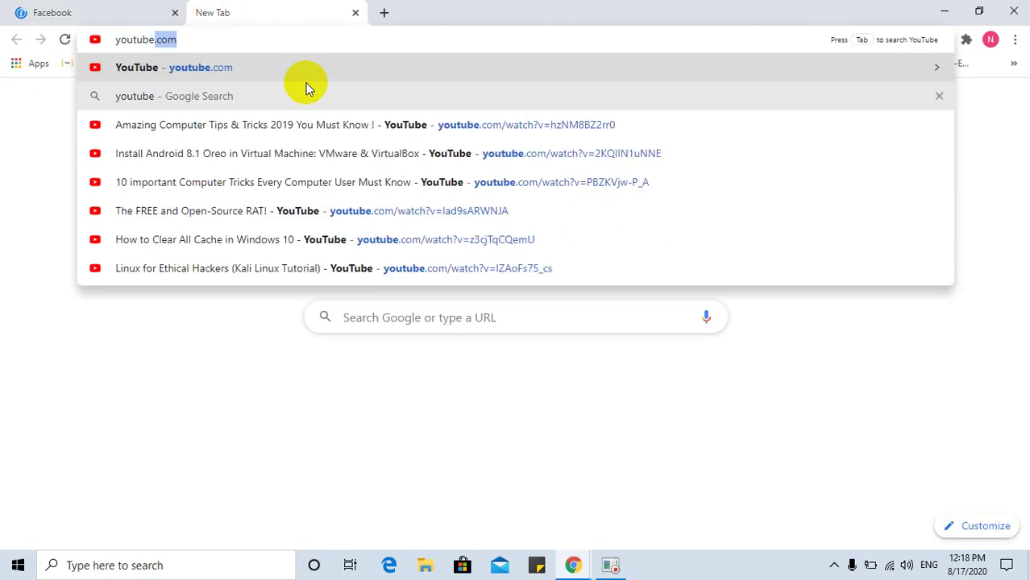
key(Return)
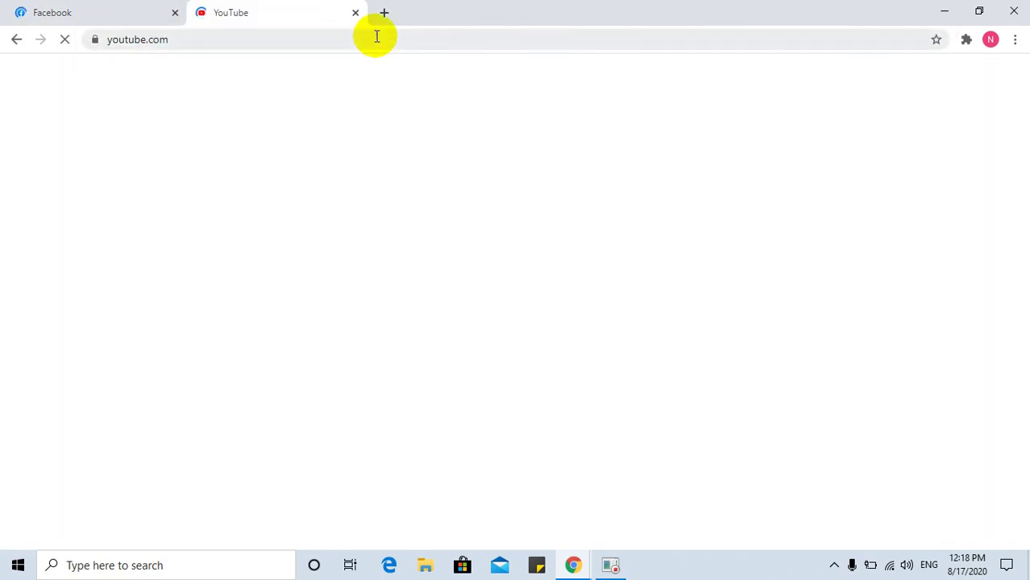
click(383, 12)
text(google)
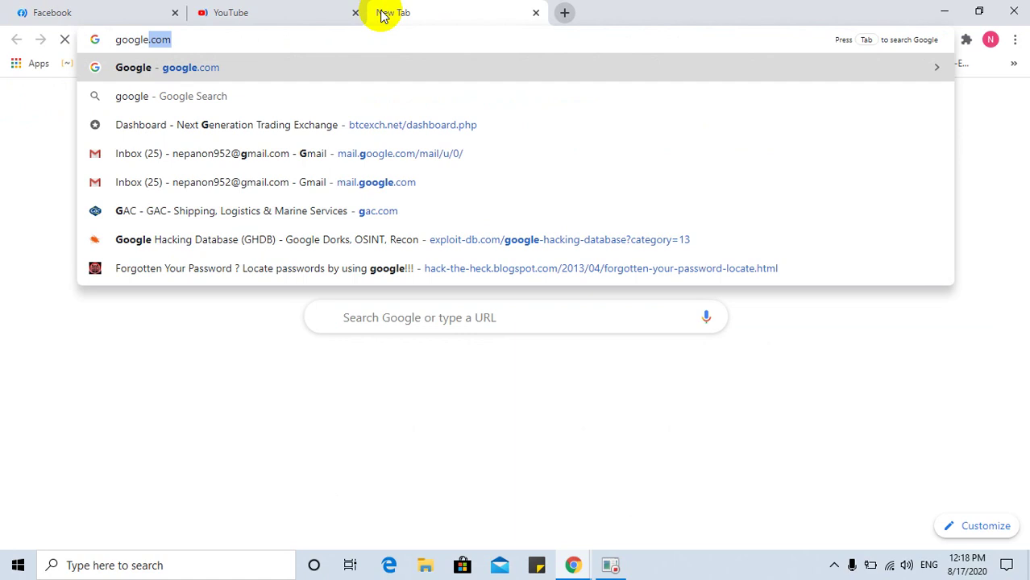
key(Return)
Switch through the Facebook, YouTube and Google tabs, and close the browser
click(91, 7)
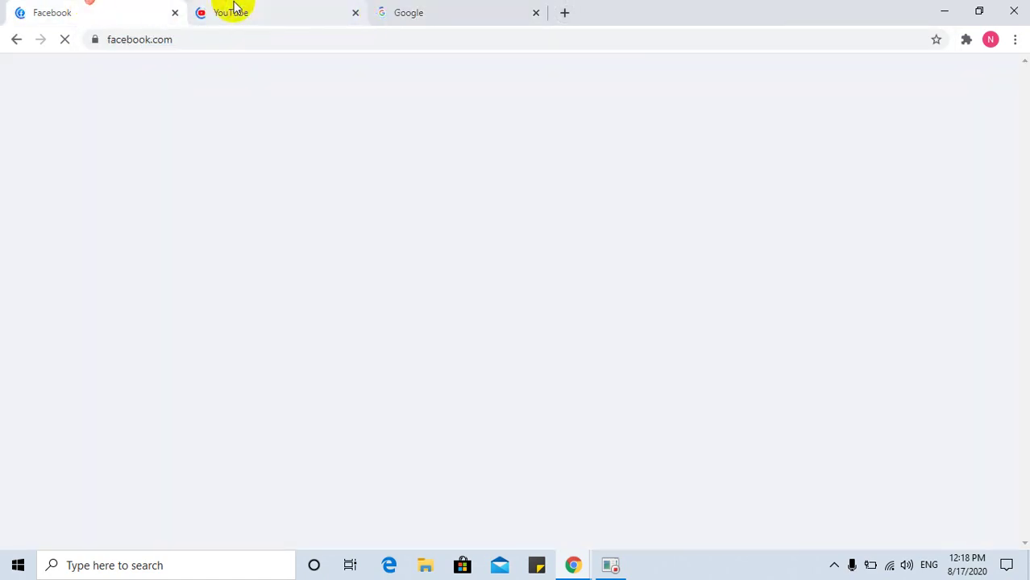
click(234, 8)
click(421, 8)
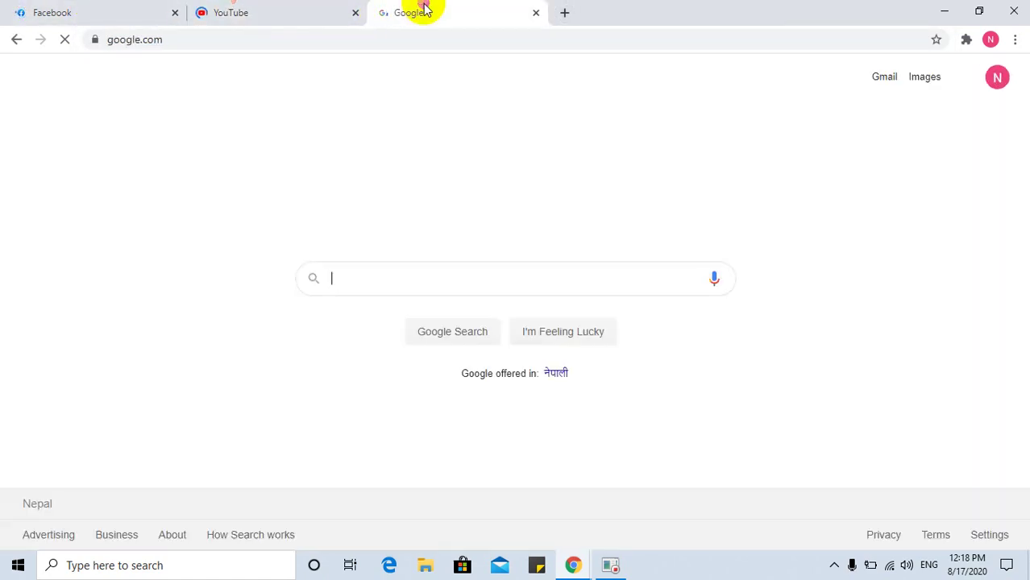
click(535, 13)
click(1025, 13)
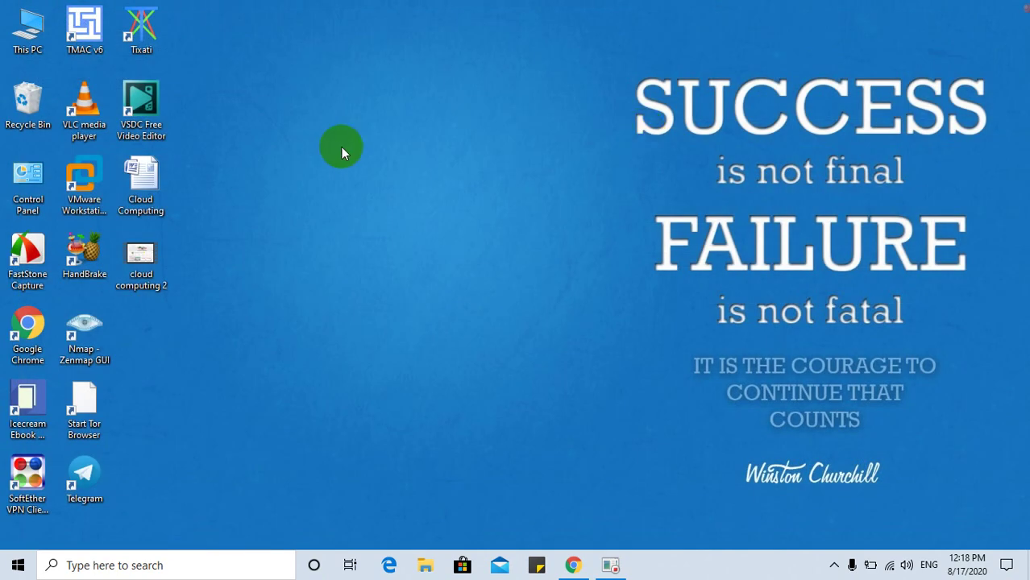
Restore Steps Recorder, pause and resume the recording while moving its window higher on the desktop, and stop the recording
click(610, 566)
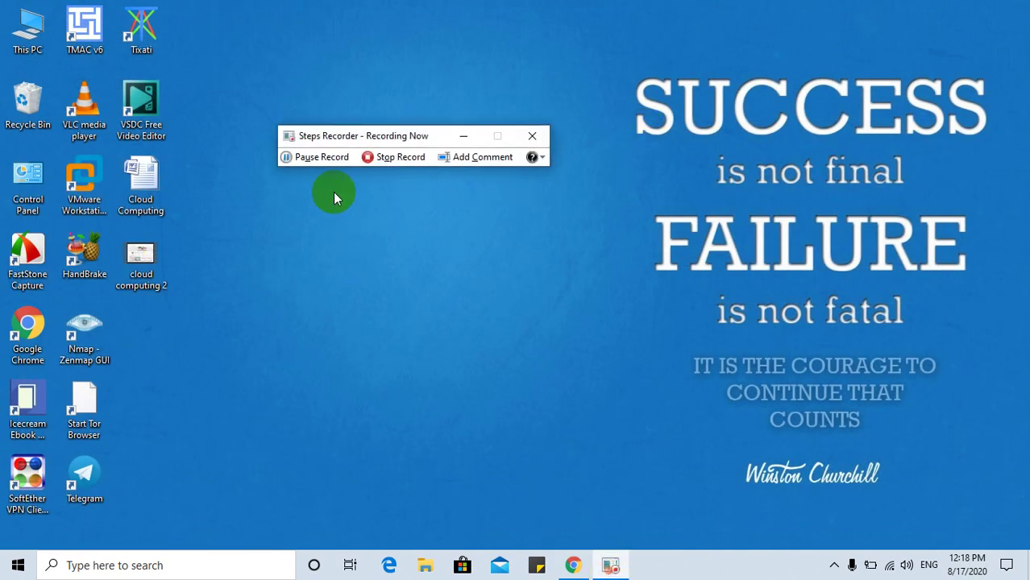
click(318, 159)
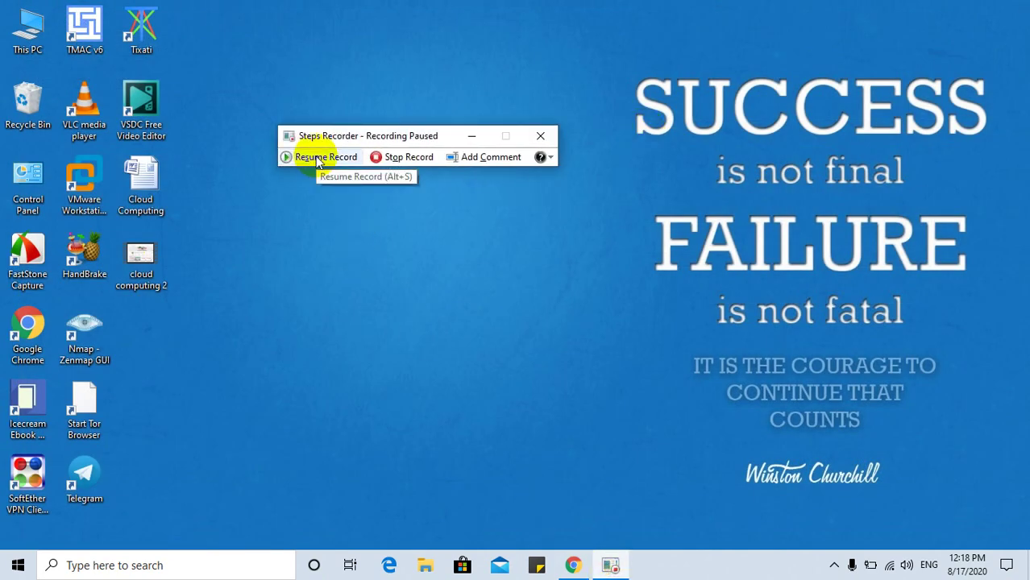
drag(341, 136, 297, 57)
click(269, 75)
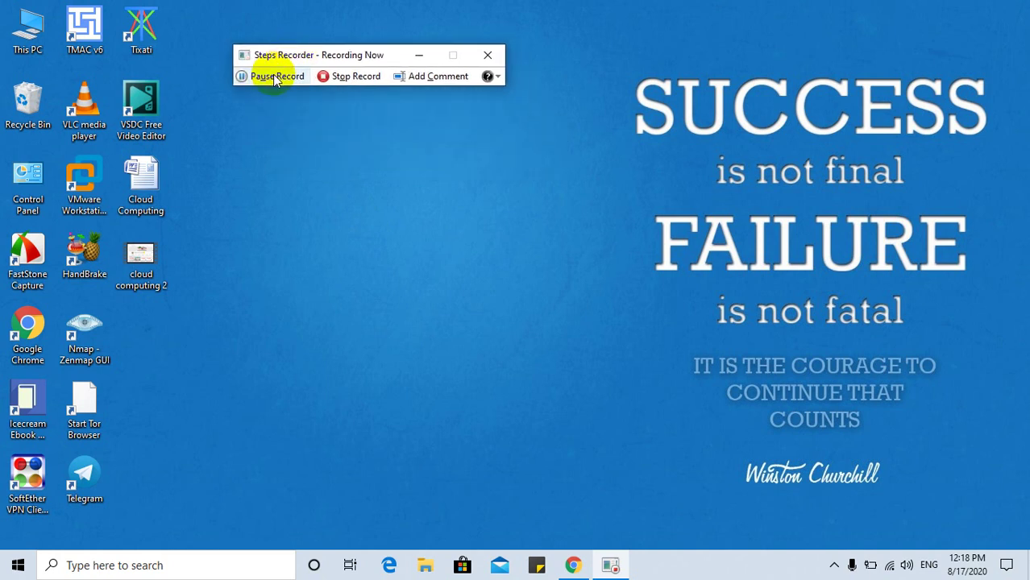
click(338, 78)
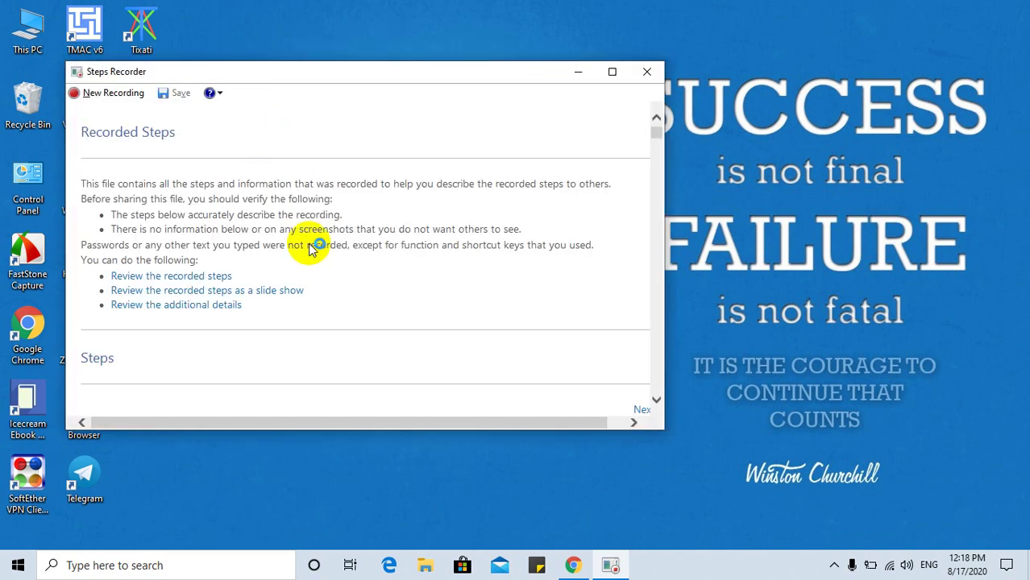
Review the recorded steps with their descriptions and screenshots, from Step 1 through the last one
scroll(311, 245, down, 3)
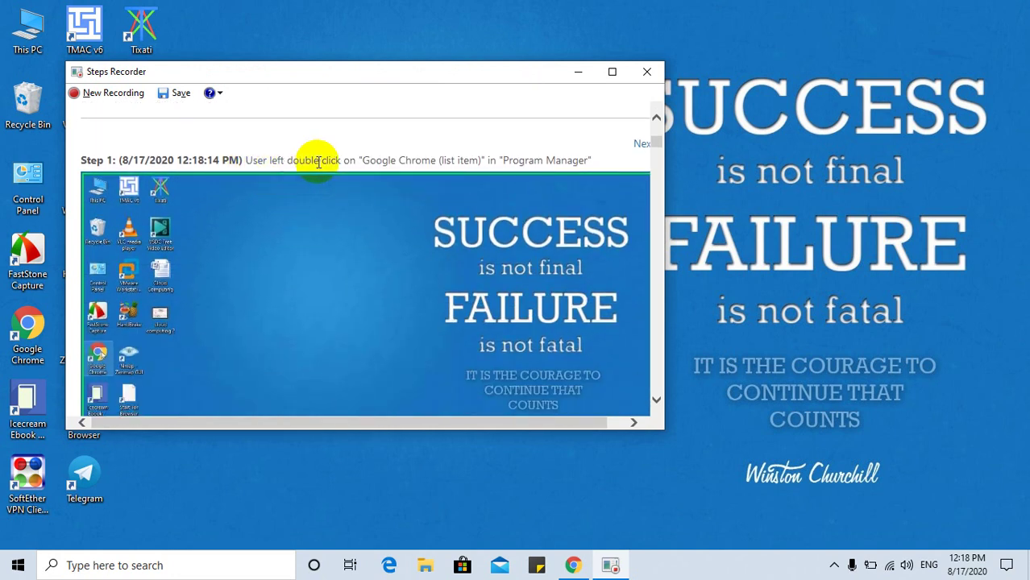
scroll(417, 161, down, 5)
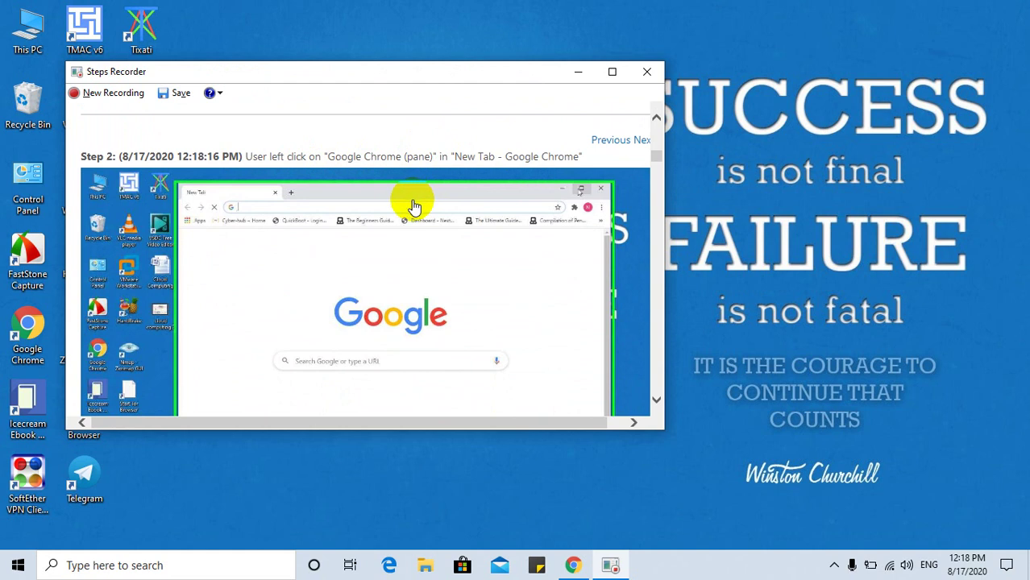
scroll(449, 159, down, 2)
scroll(448, 157, down, 6)
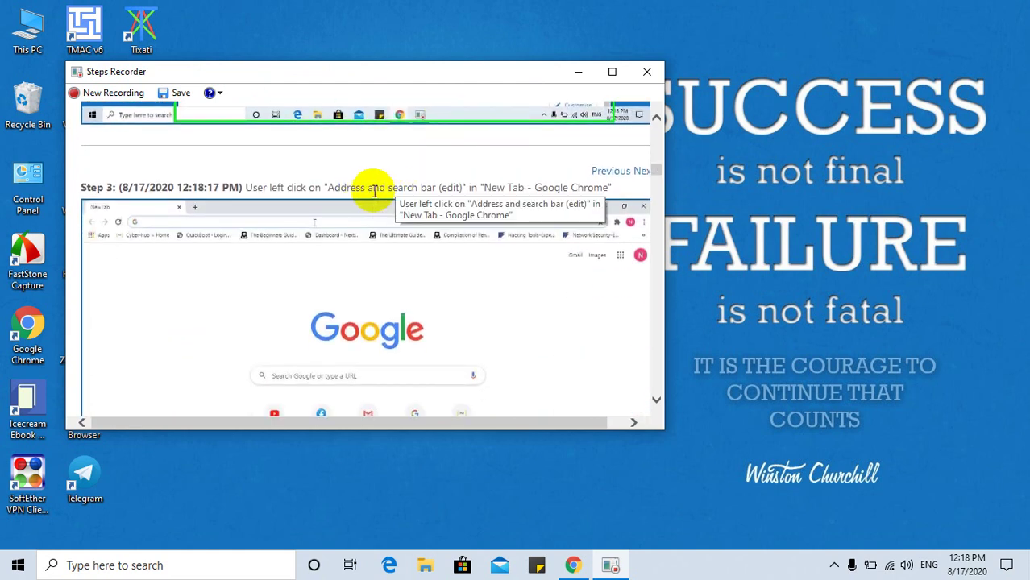
scroll(430, 275, down, 2)
scroll(429, 275, down, 7)
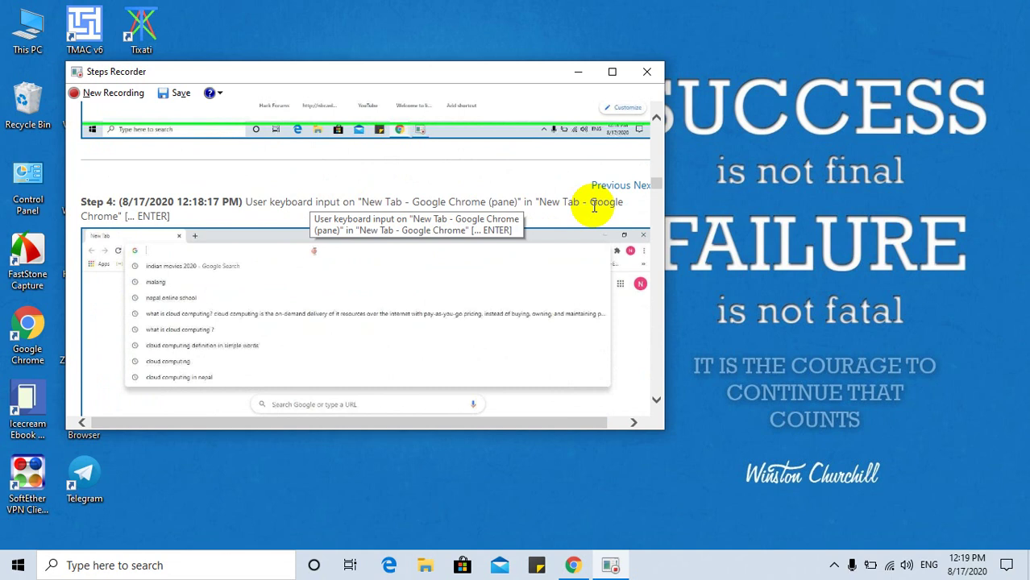
scroll(525, 208, down, 7)
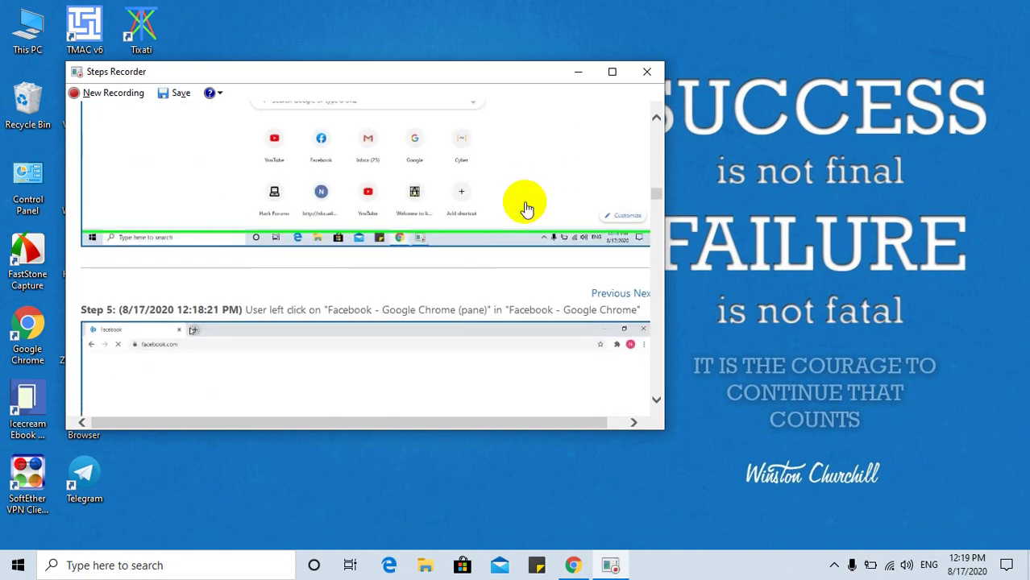
scroll(525, 208, down, 3)
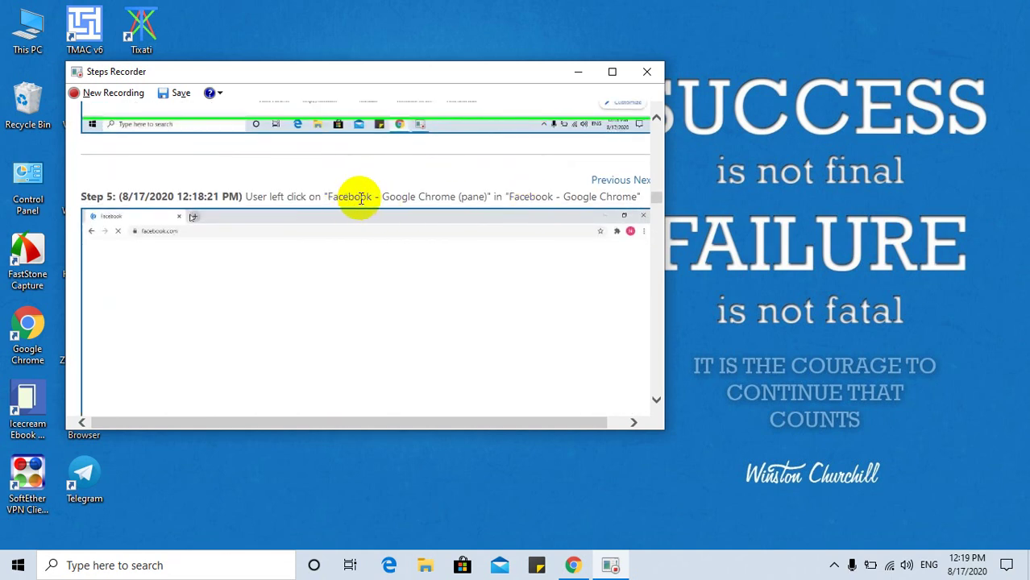
scroll(360, 197, down, 8)
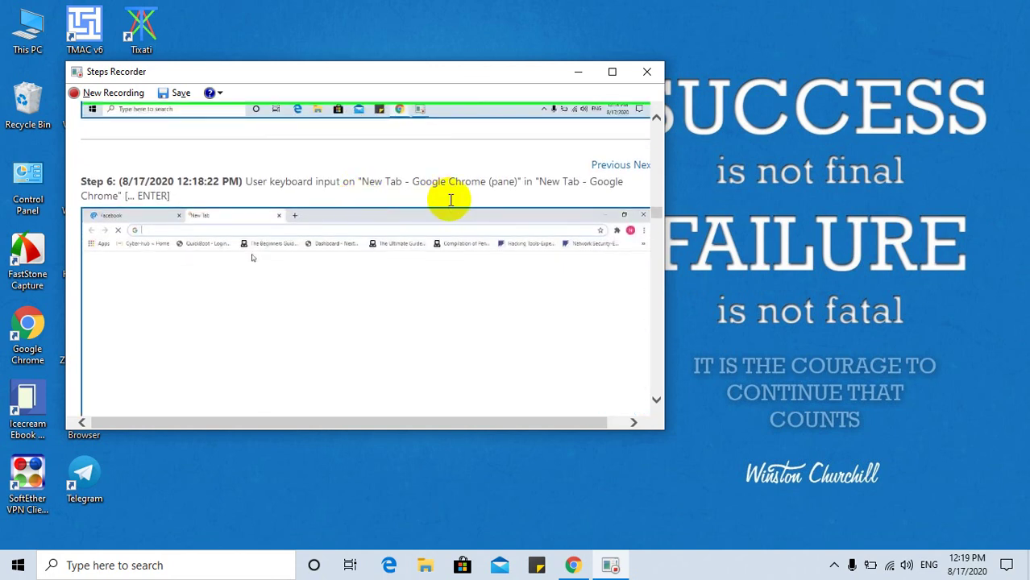
scroll(441, 224, down, 5)
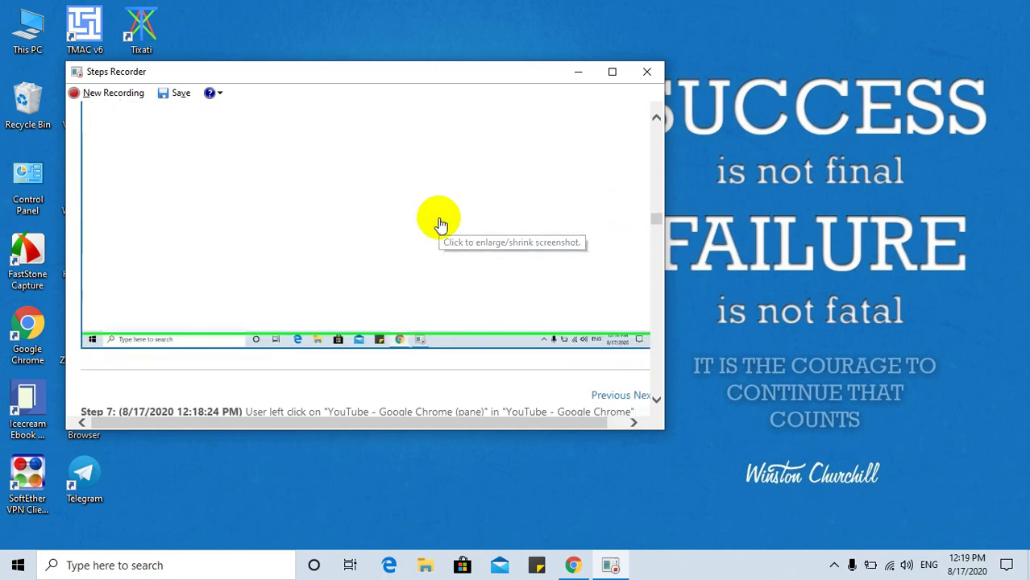
scroll(441, 224, down, 4)
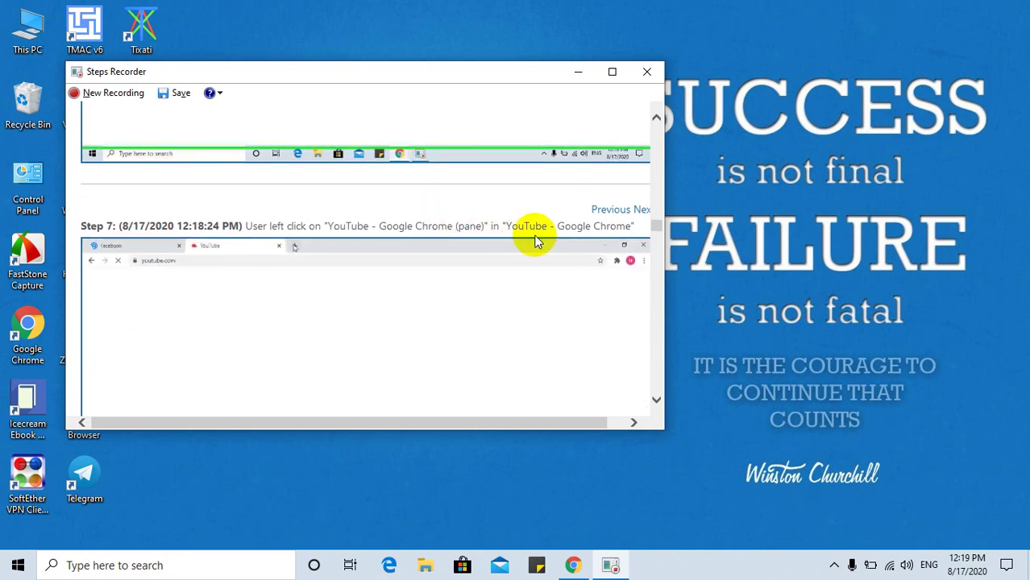
scroll(537, 240, down, 10)
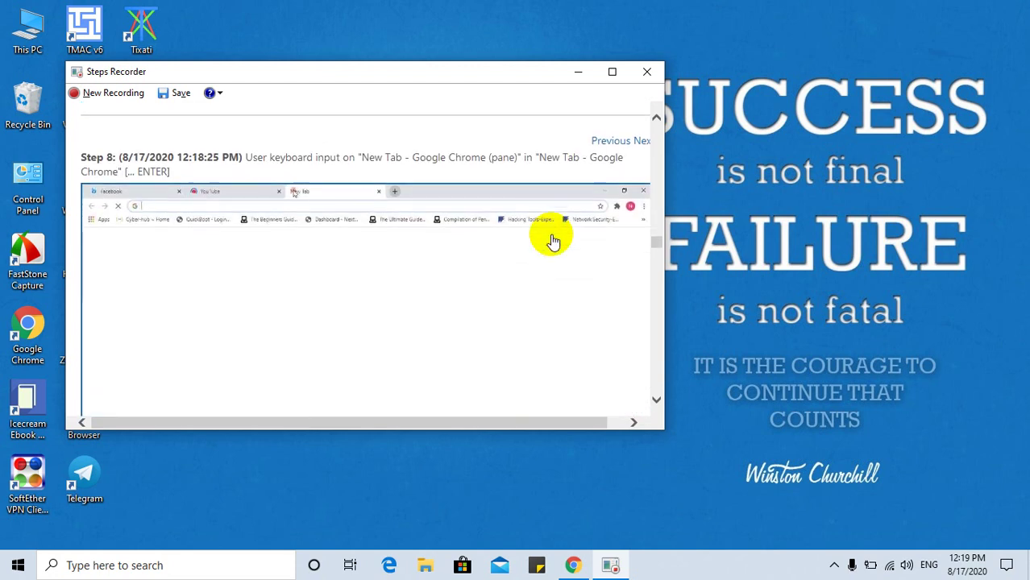
scroll(552, 242, down, 12)
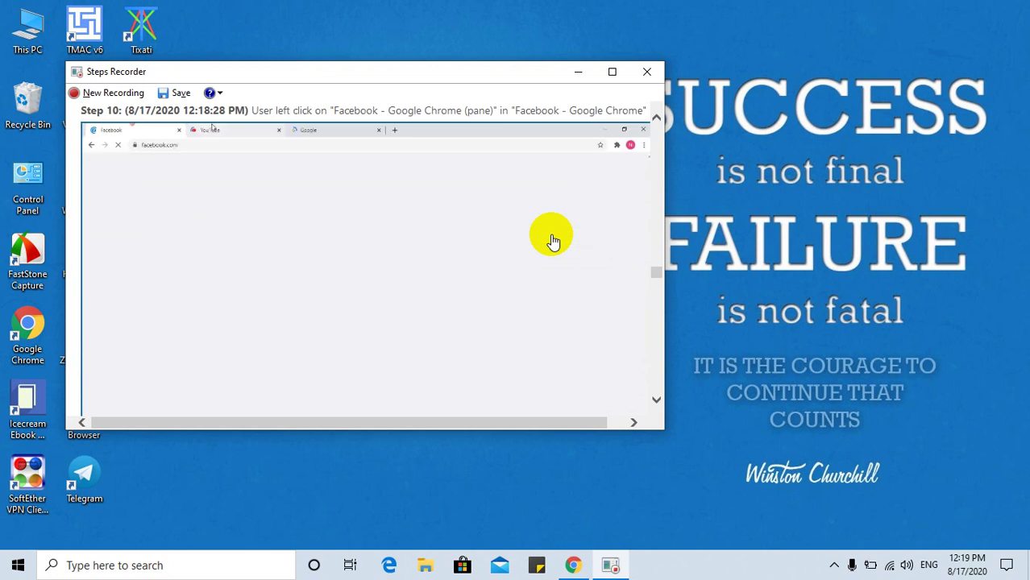
scroll(553, 241, down, 10)
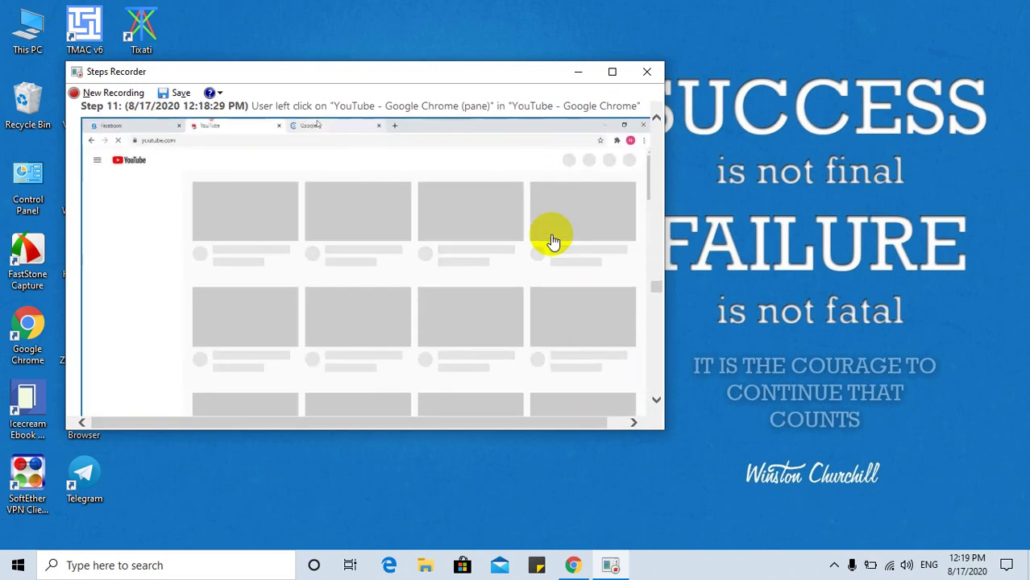
scroll(553, 242, down, 10)
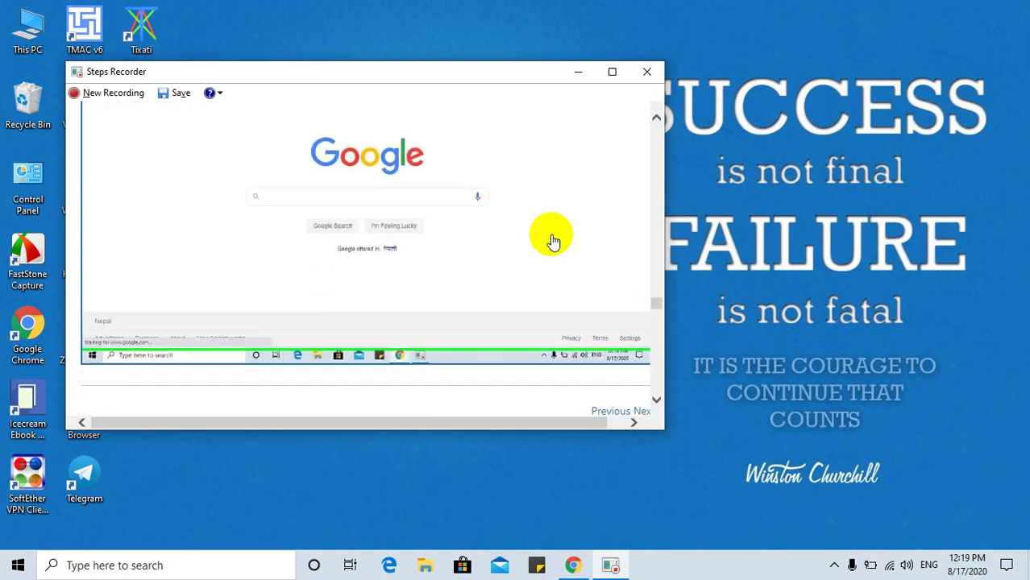
scroll(552, 242, down, 10)
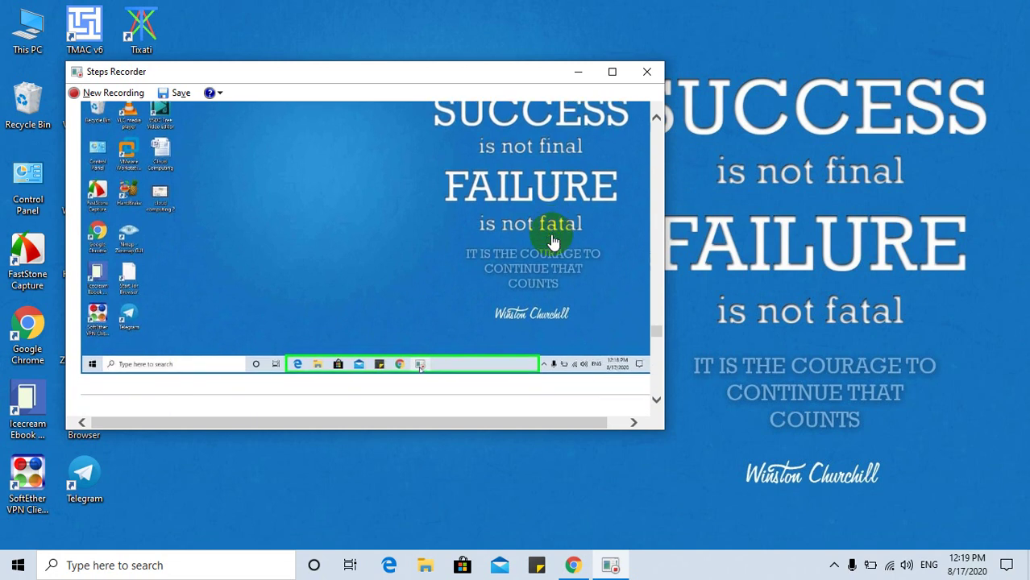
scroll(548, 233, up, 2)
scroll(545, 234, down, 4)
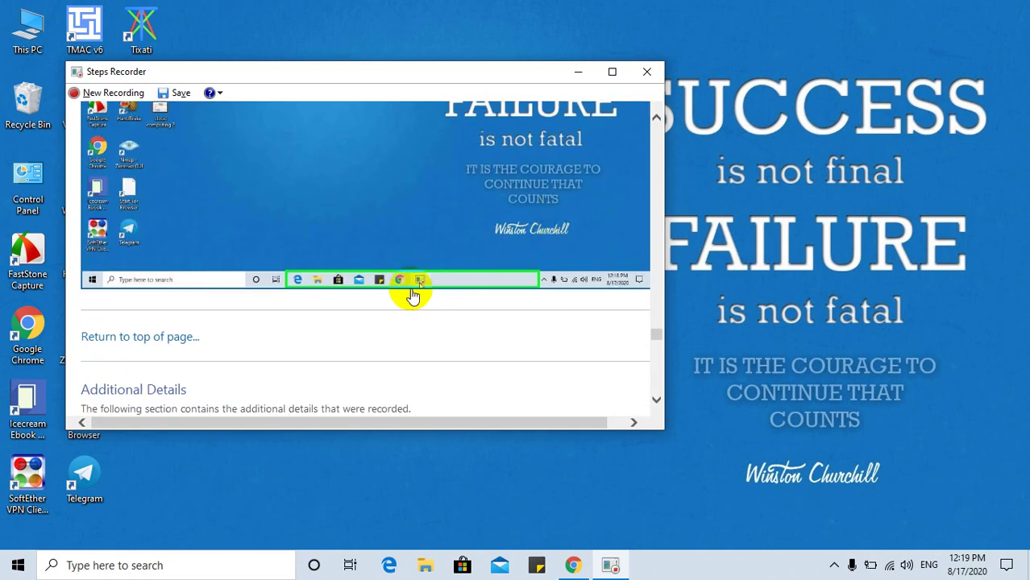
Look over the Additional Details section of the recording and close Steps Recorder without saving
scroll(415, 291, down, 3)
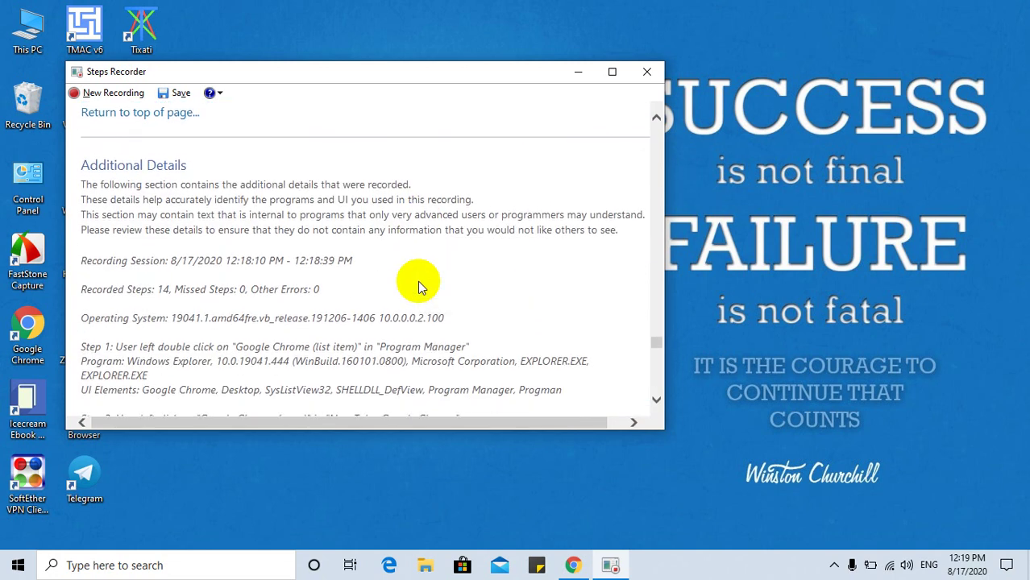
scroll(418, 280, down, 1)
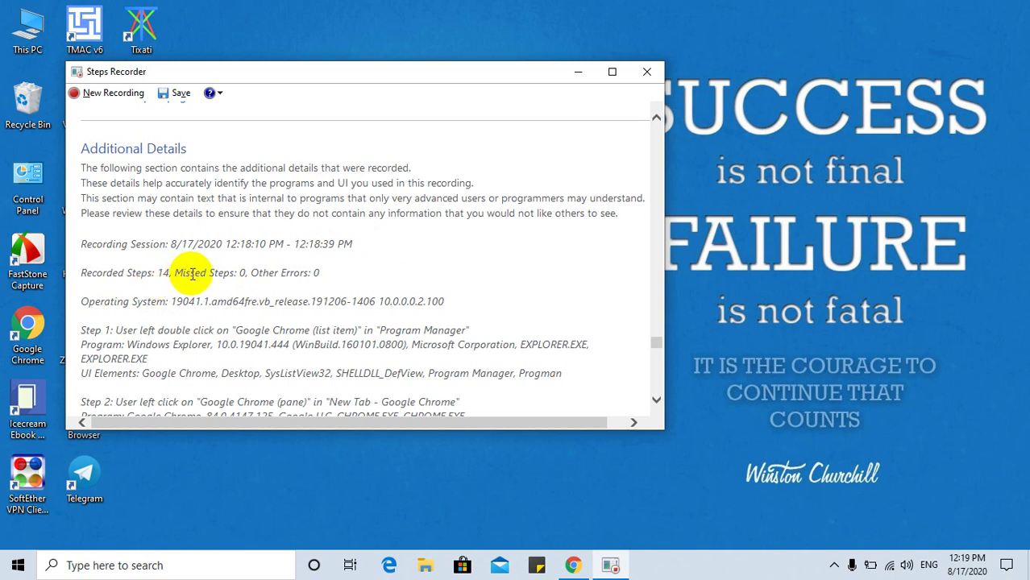
scroll(359, 320, down, 3)
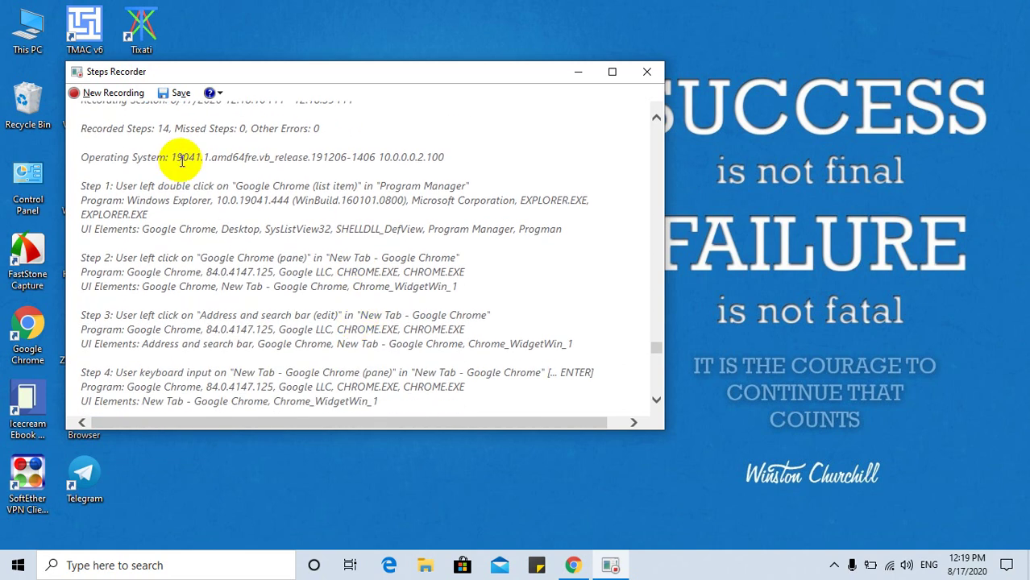
scroll(419, 241, down, 1)
scroll(429, 256, down, 3)
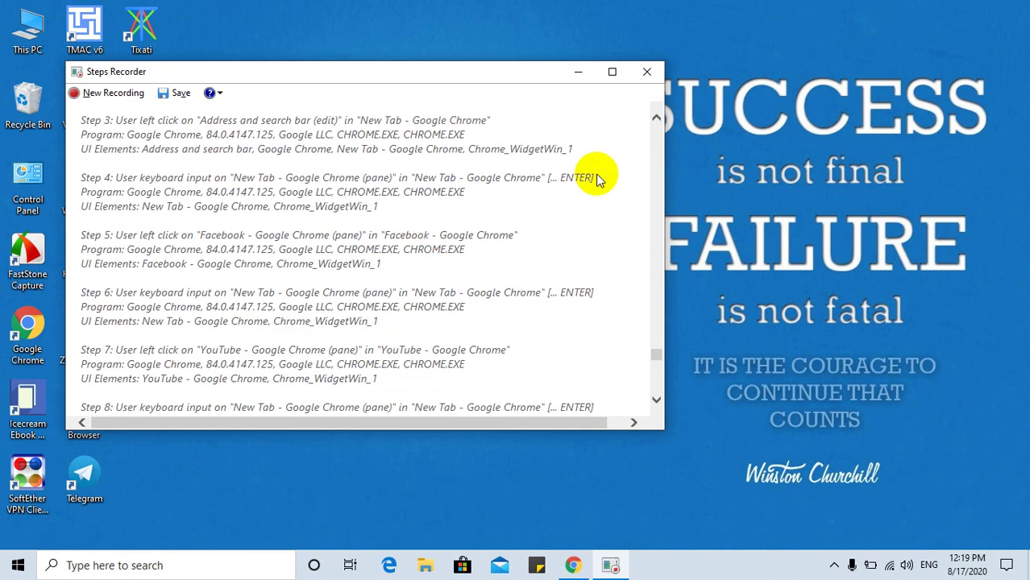
click(646, 72)
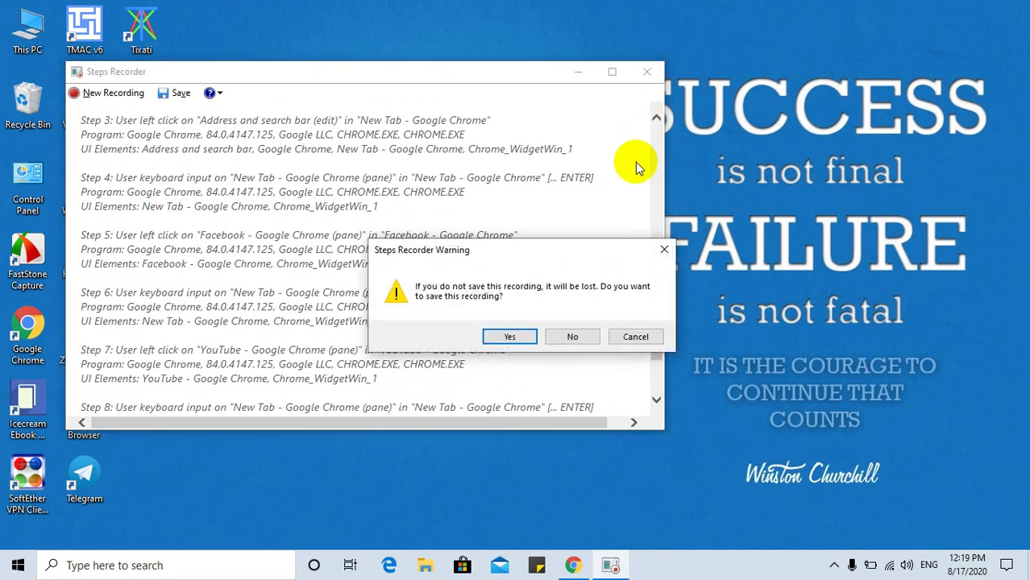
click(562, 338)
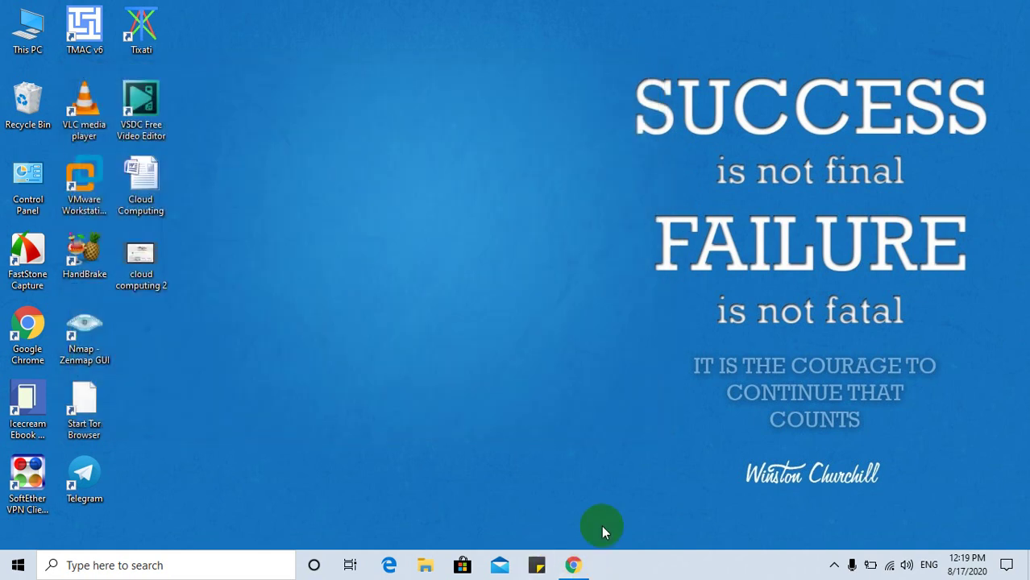
click(833, 565)
click(464, 414)
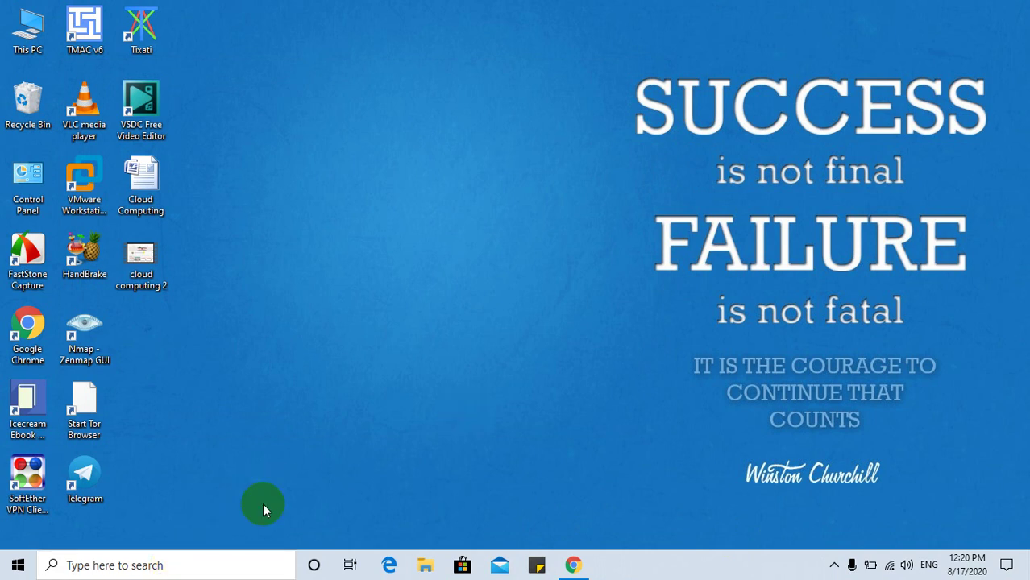
Search Windows for "reset" and open the Reset this PC recovery settings
click(187, 567)
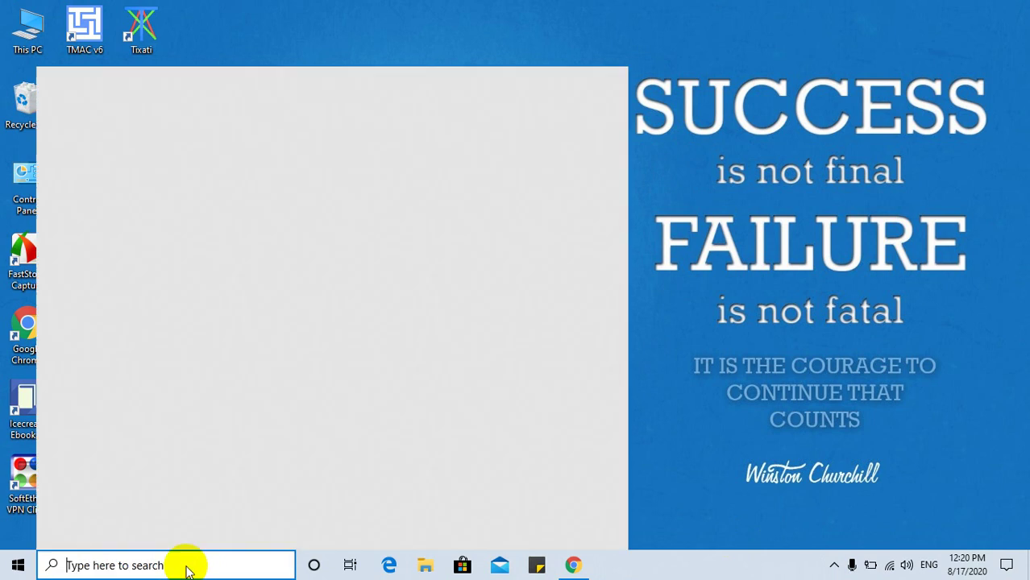
text(rece)
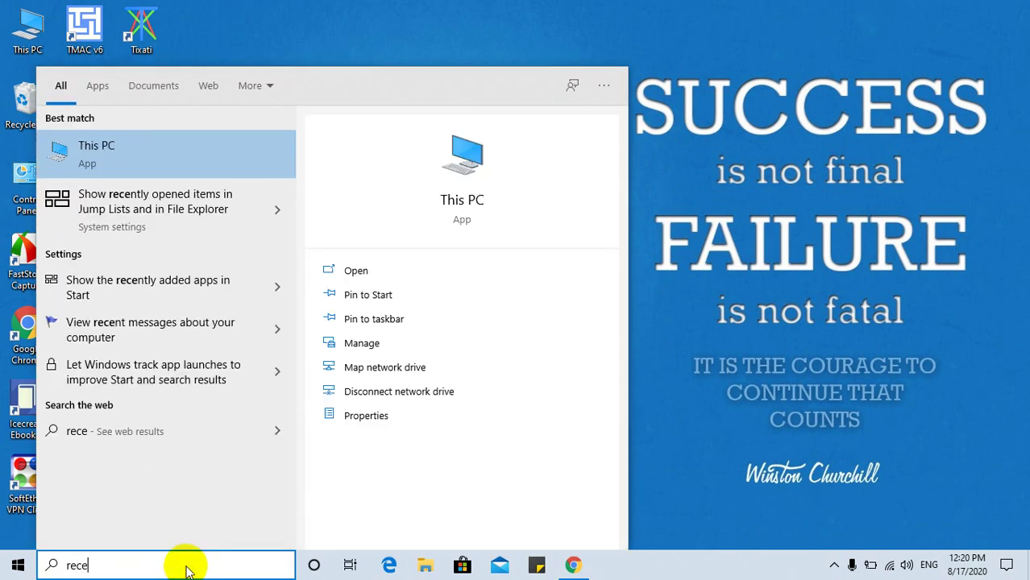
key(BackSpace)
key(BackSpace)
key(BackSpace)
key(BackSpace)
text(rese)
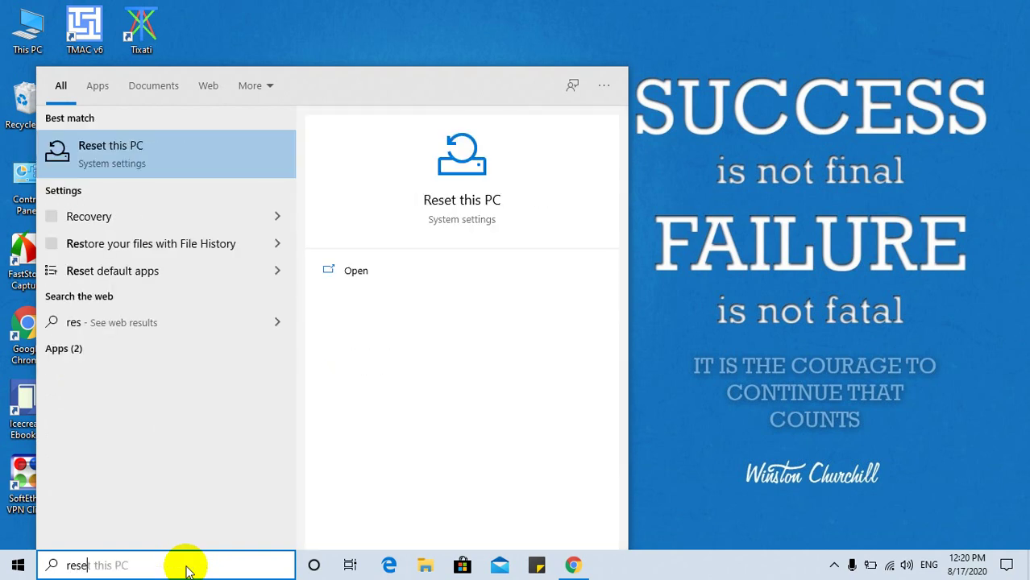
text(t)
key(Return)
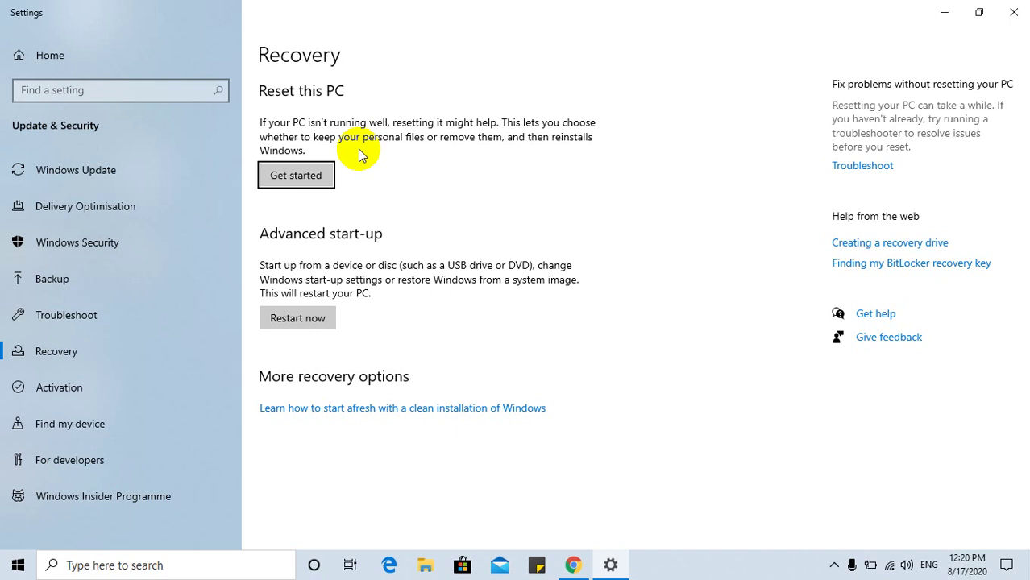
Start resetting the PC with the Keep my files option, then cancel the reset and close Settings
click(292, 183)
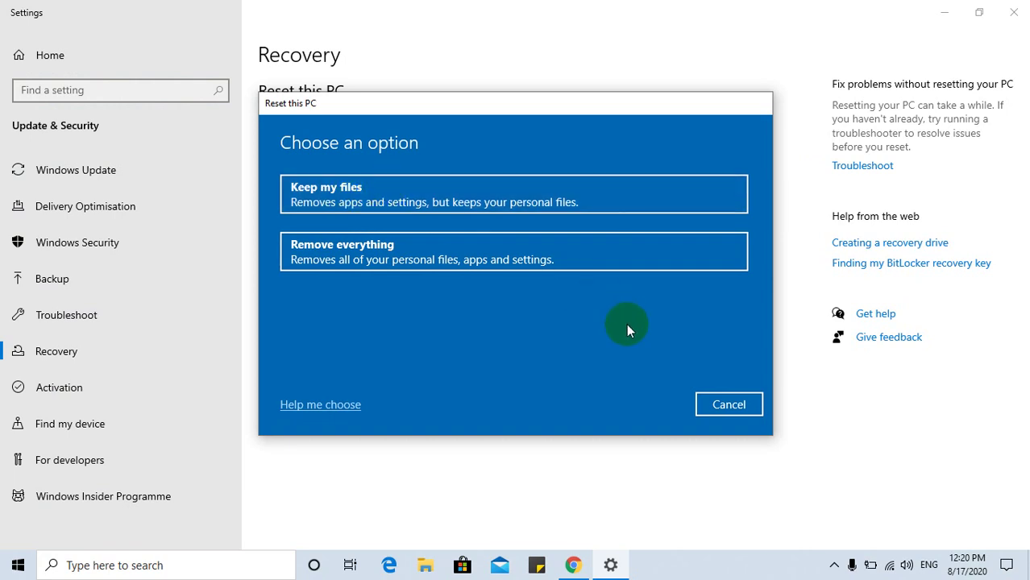
click(465, 200)
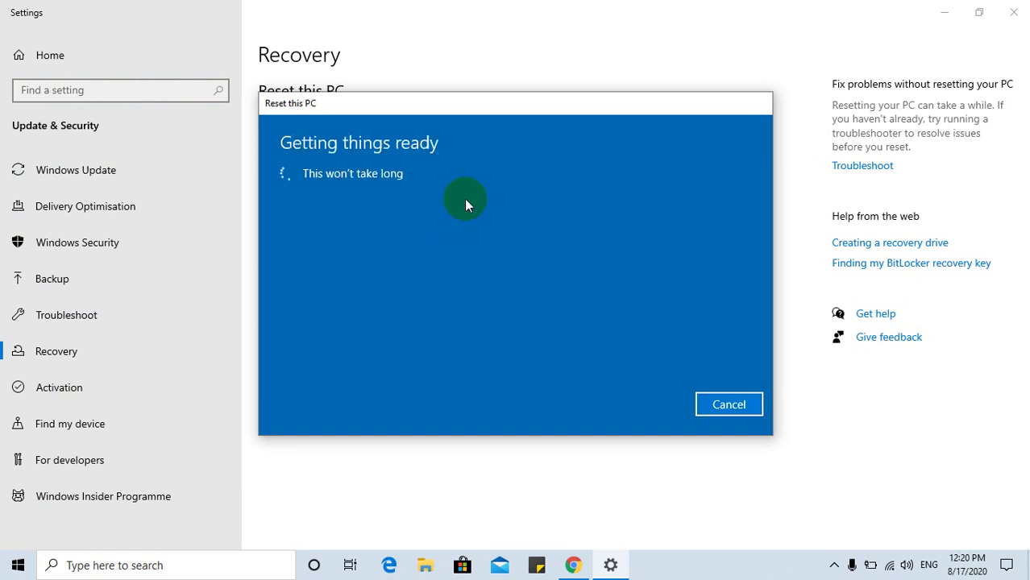
click(729, 406)
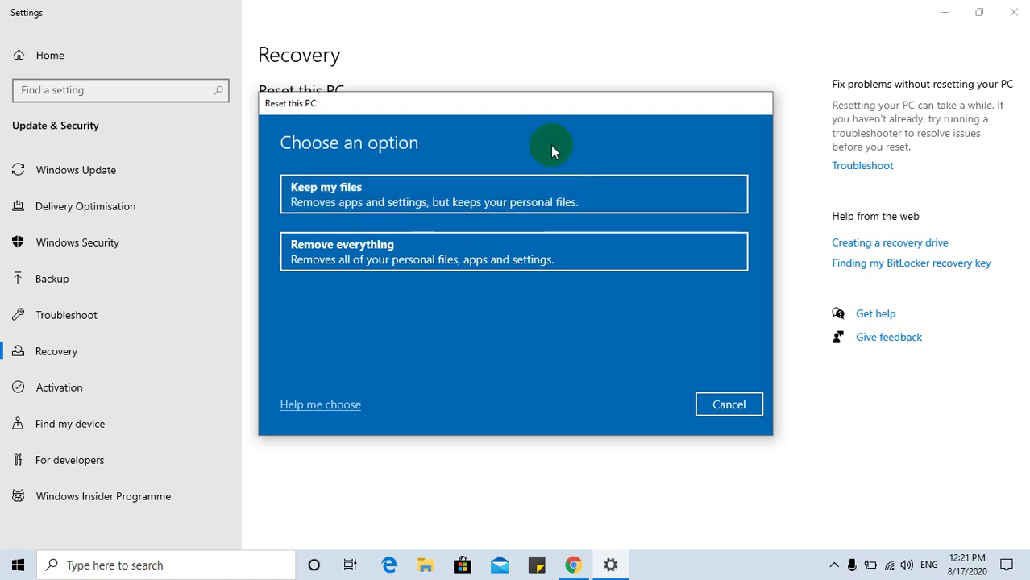
click(732, 403)
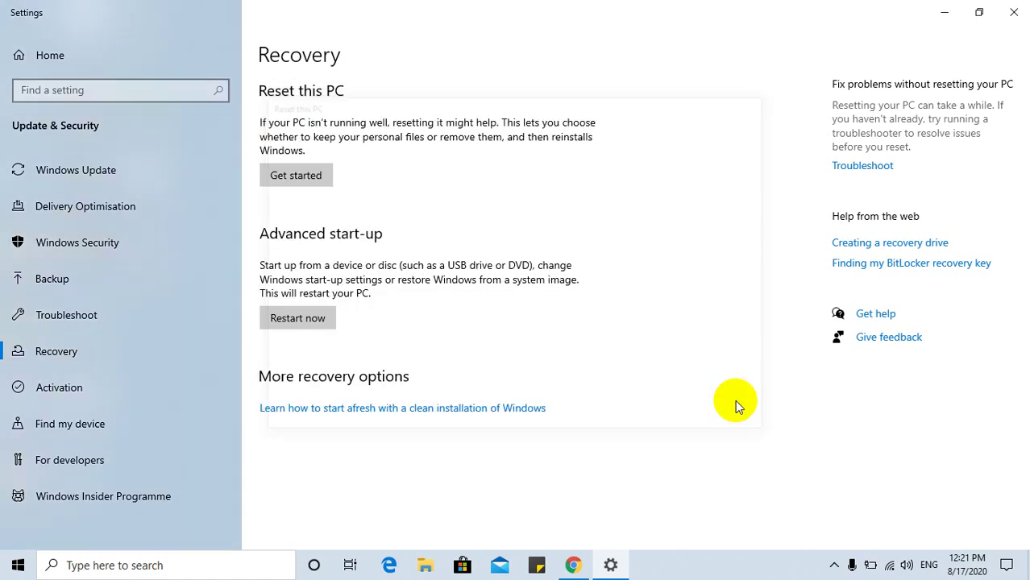
click(1014, 12)
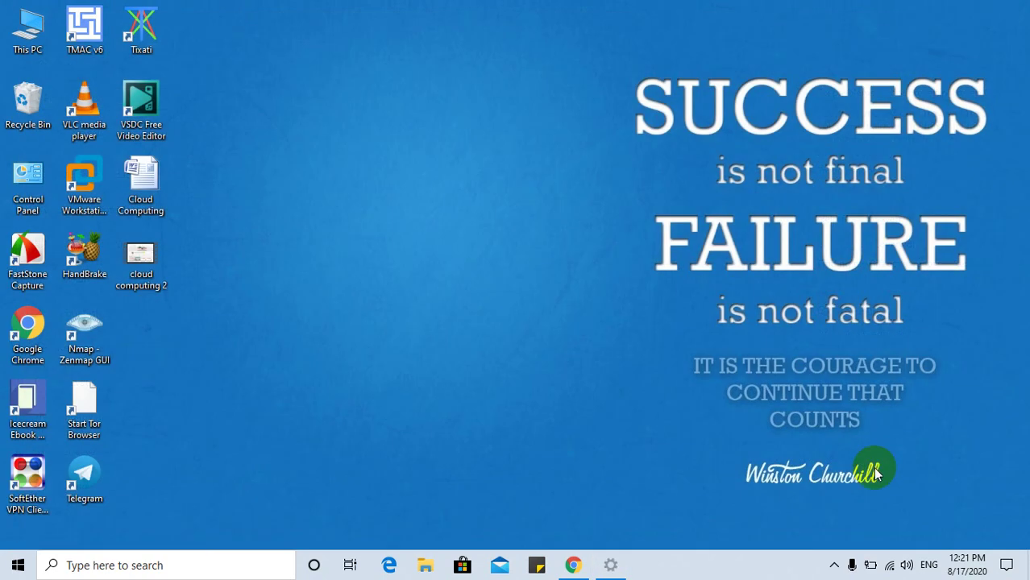
click(834, 565)
click(449, 418)
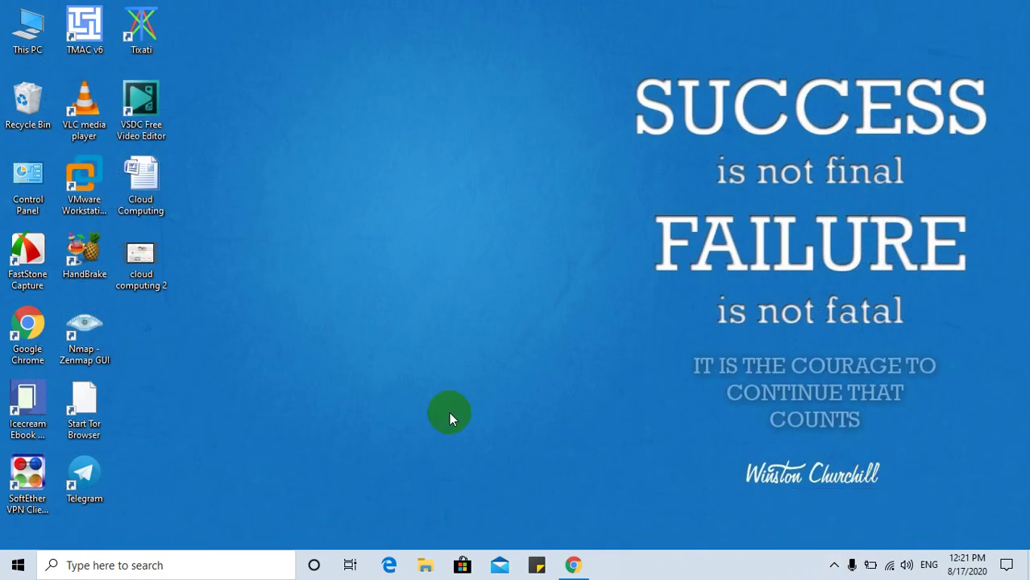
Search Windows for "start" and open the Startup Apps settings
click(145, 561)
text(s)
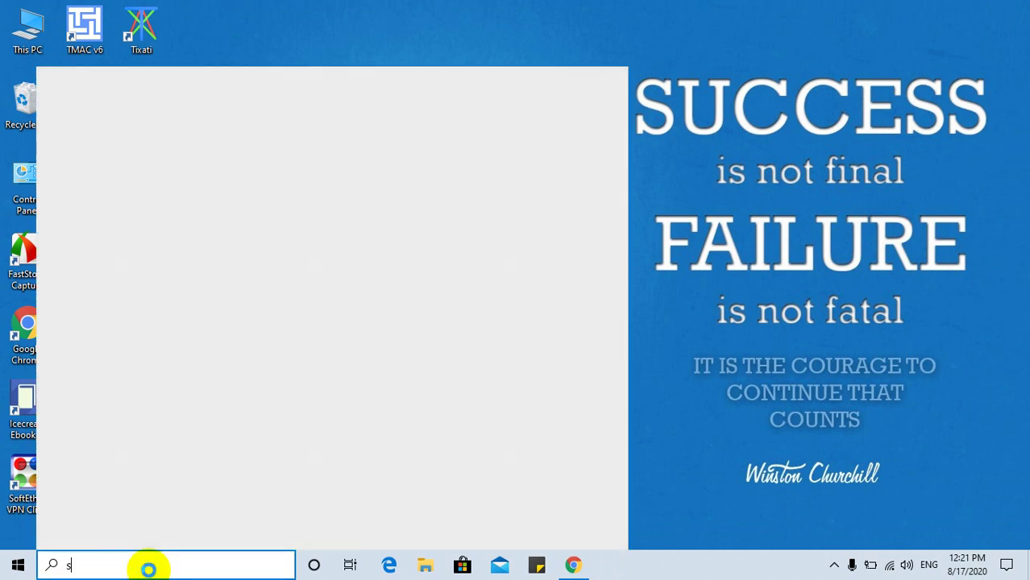
text(tart)
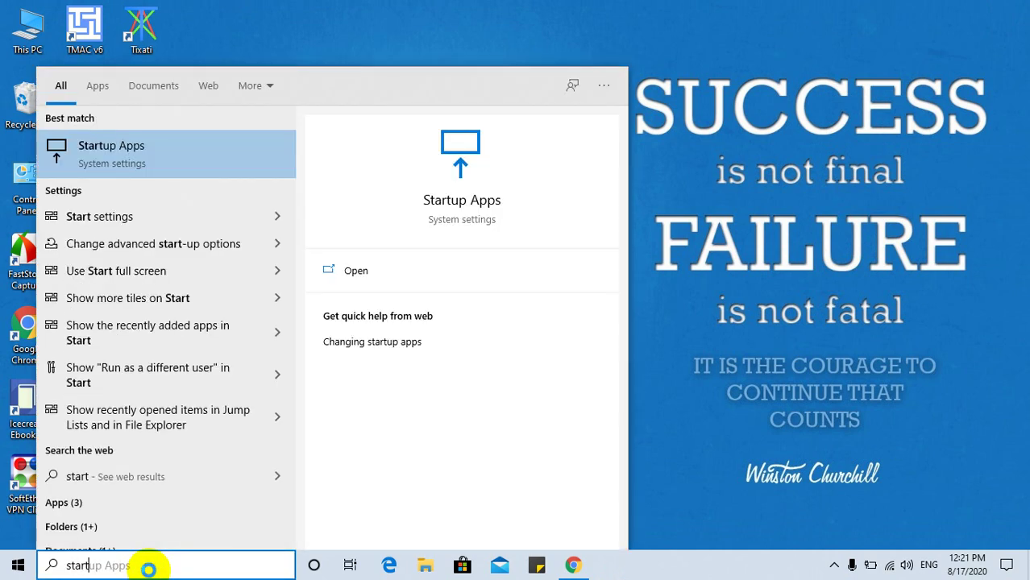
key(Return)
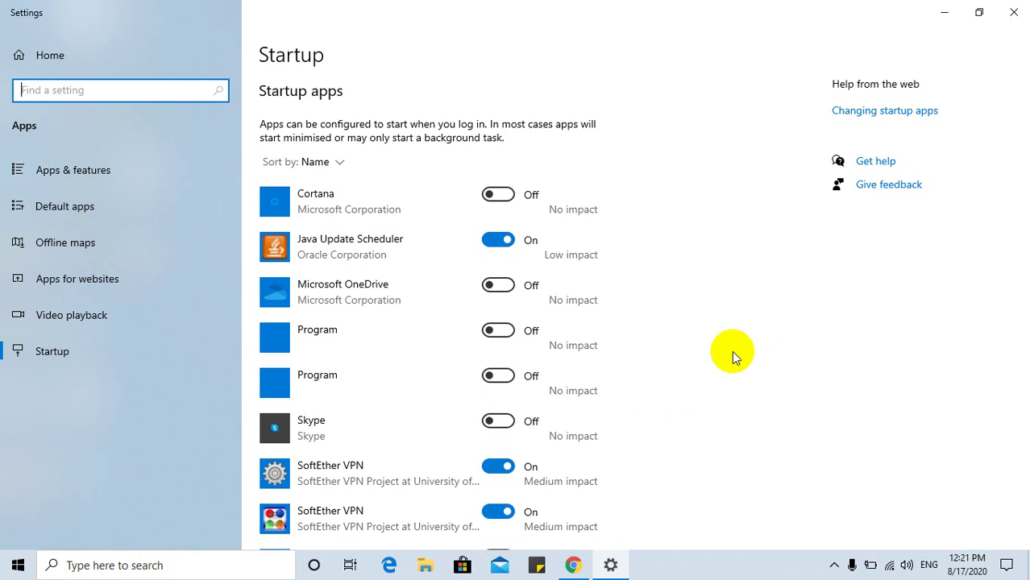
Turn off the second SoftEther VPN startup entry, look through the rest of the startup apps, and close Settings
scroll(732, 351, down, 2)
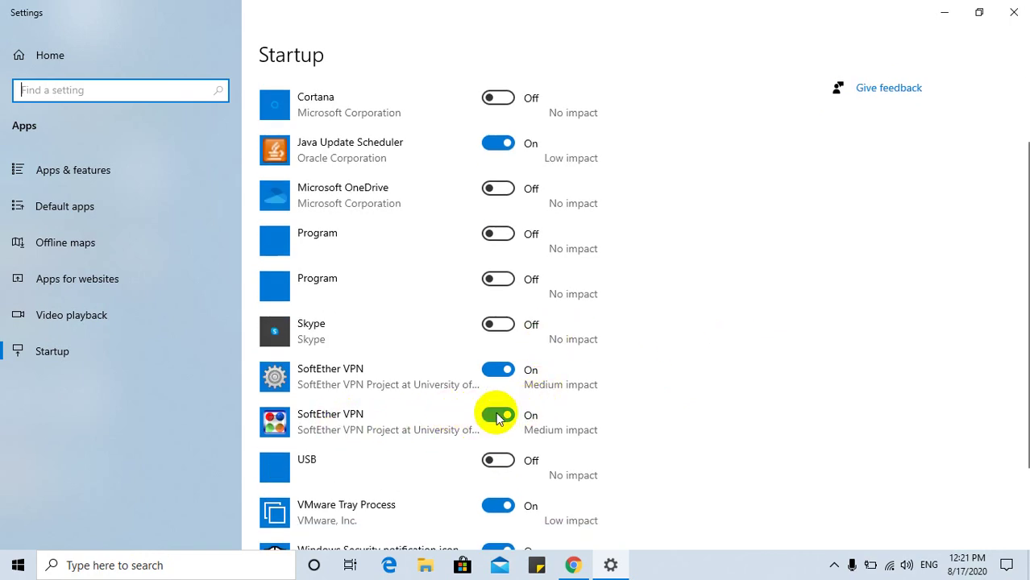
click(499, 416)
scroll(498, 416, down, 1)
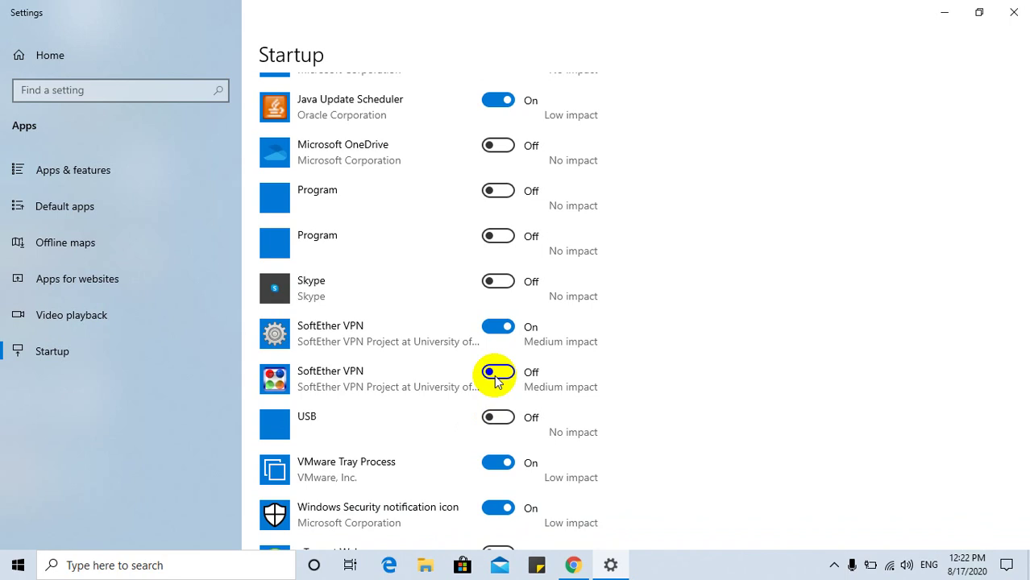
scroll(704, 382, down, 2)
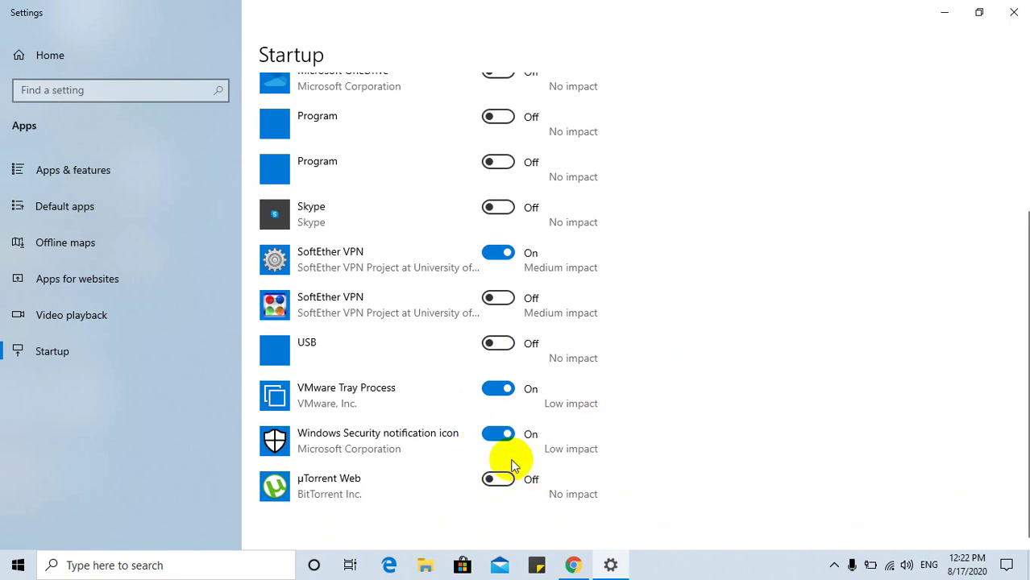
scroll(673, 283, up, 3)
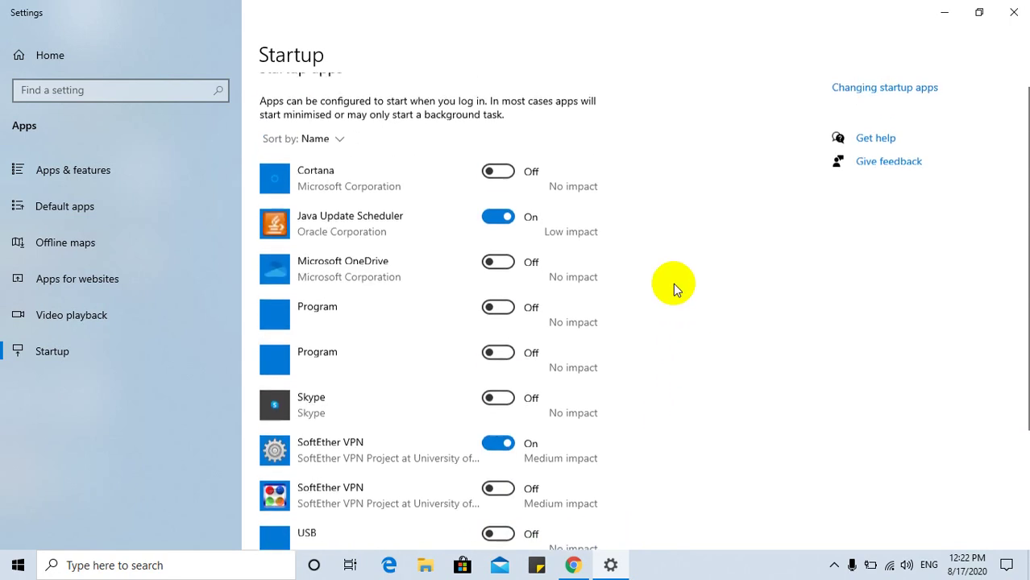
scroll(673, 283, up, 1)
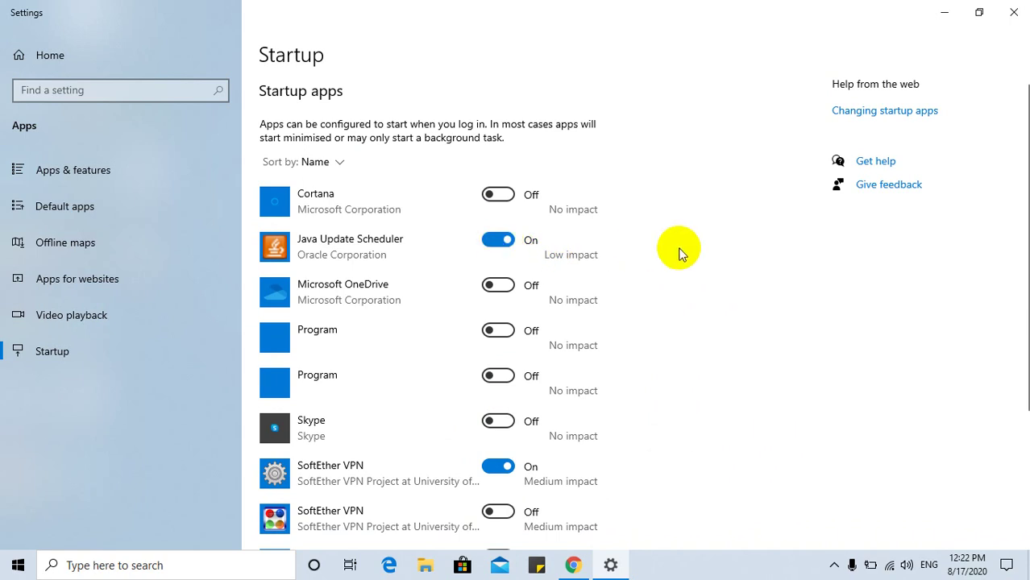
click(1017, 13)
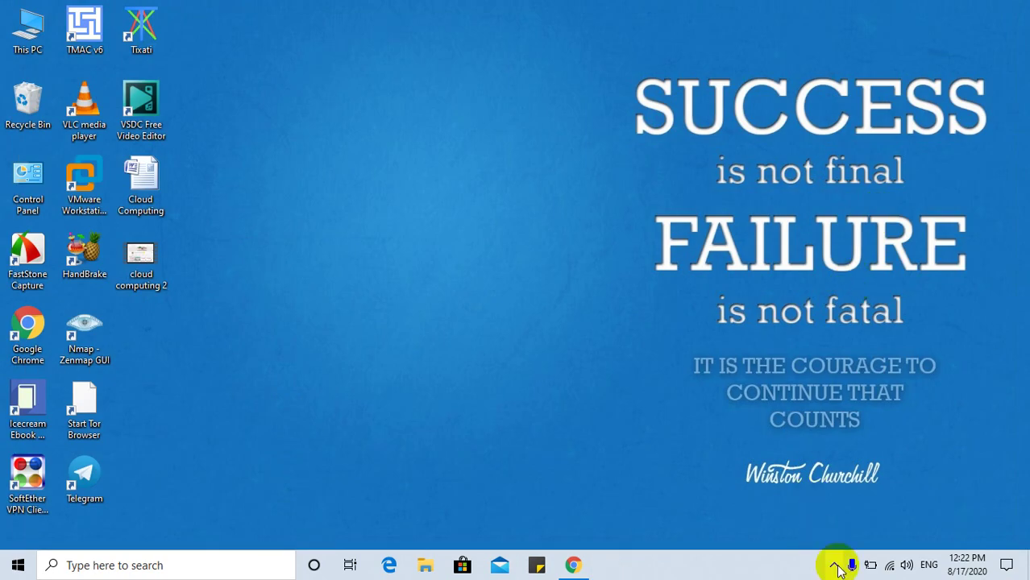